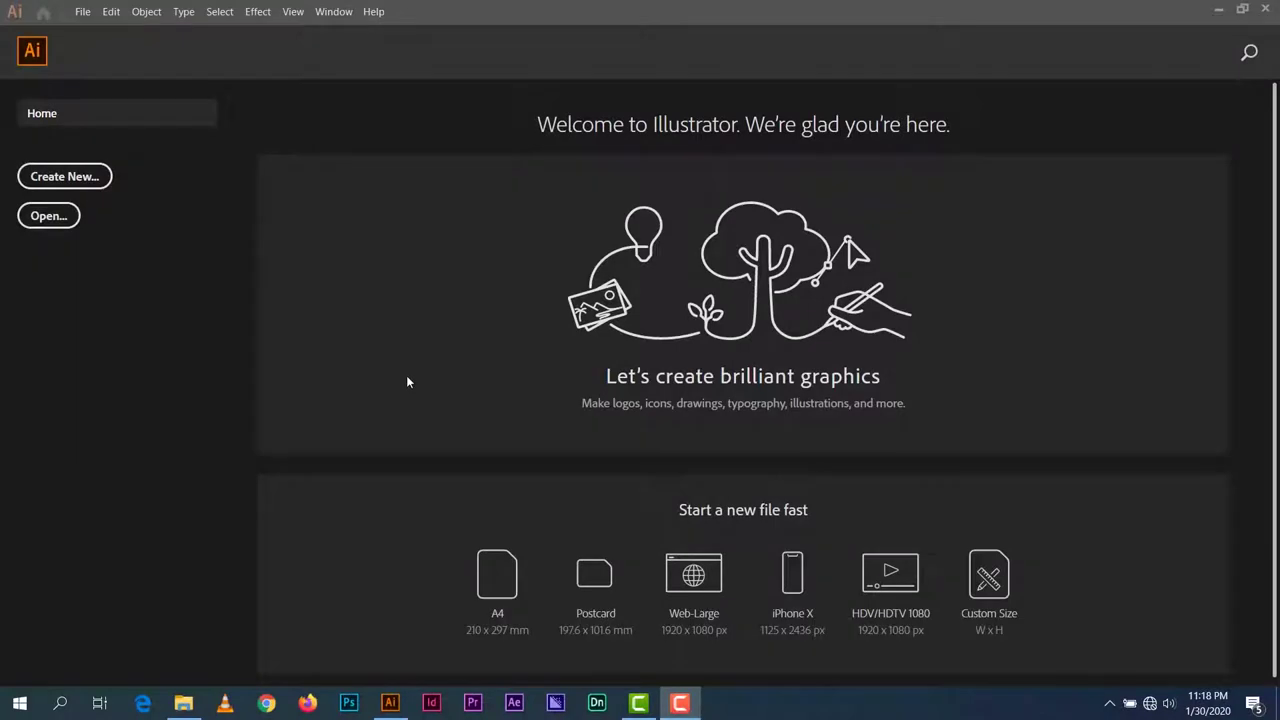
# Create a new document with a 1080 × 1080 px artboard
pyautogui.click(83, 12)
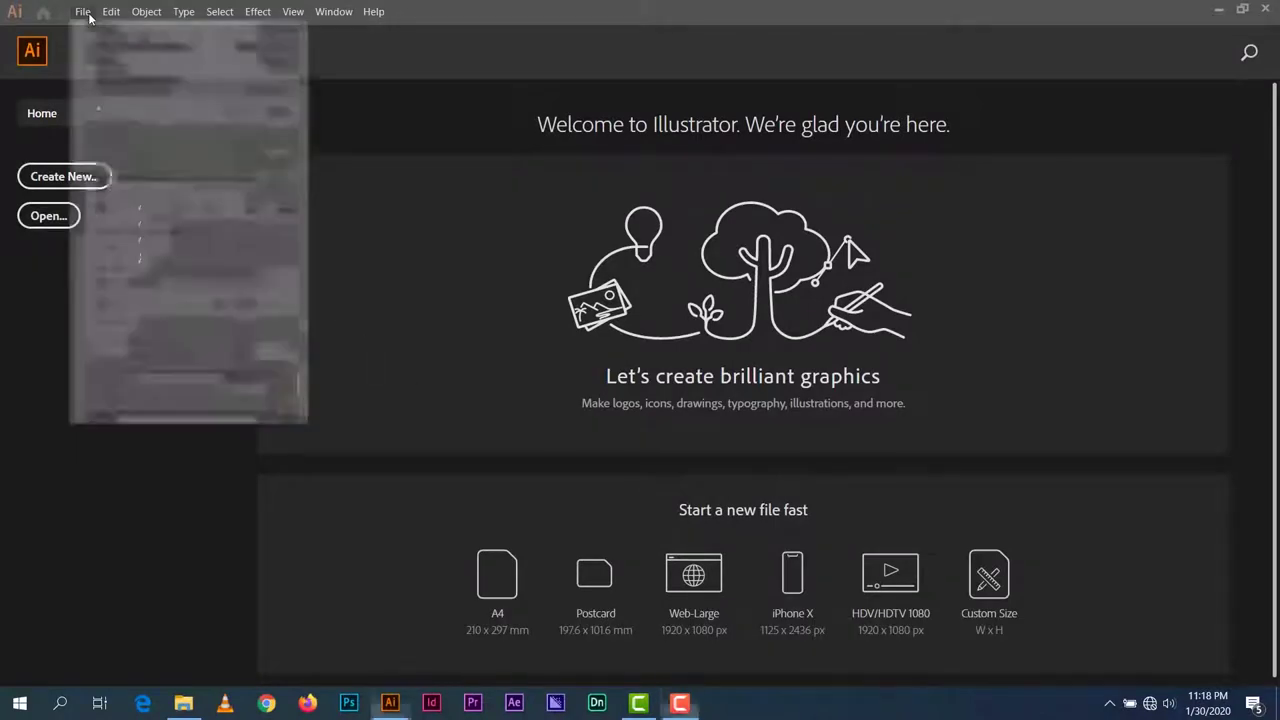
pyautogui.click(97, 33)
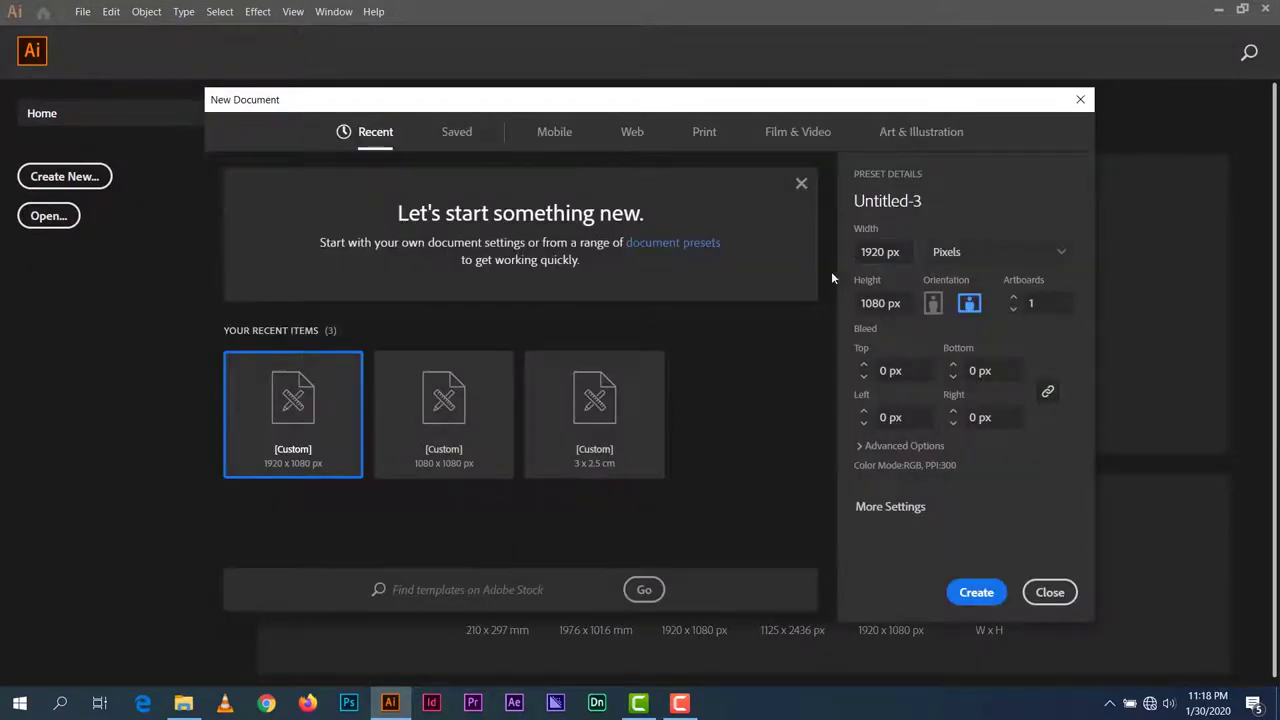
pyautogui.click(858, 252)
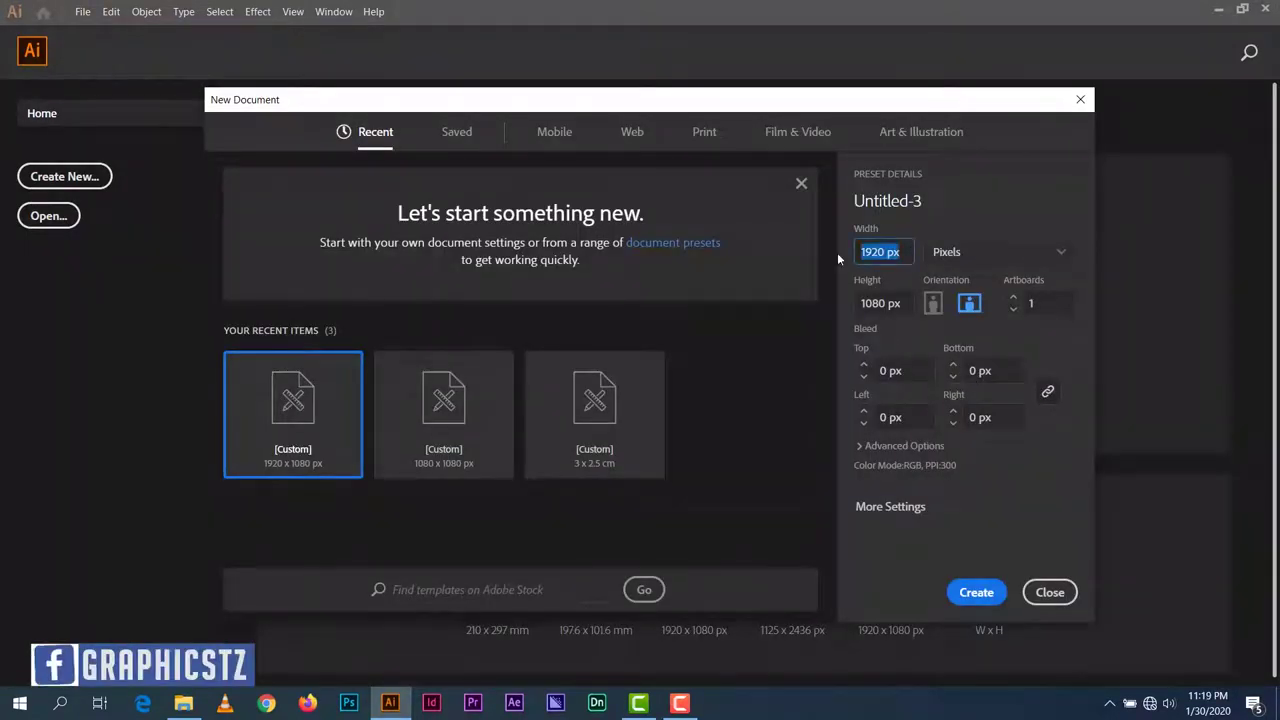
pyautogui.write('1080')
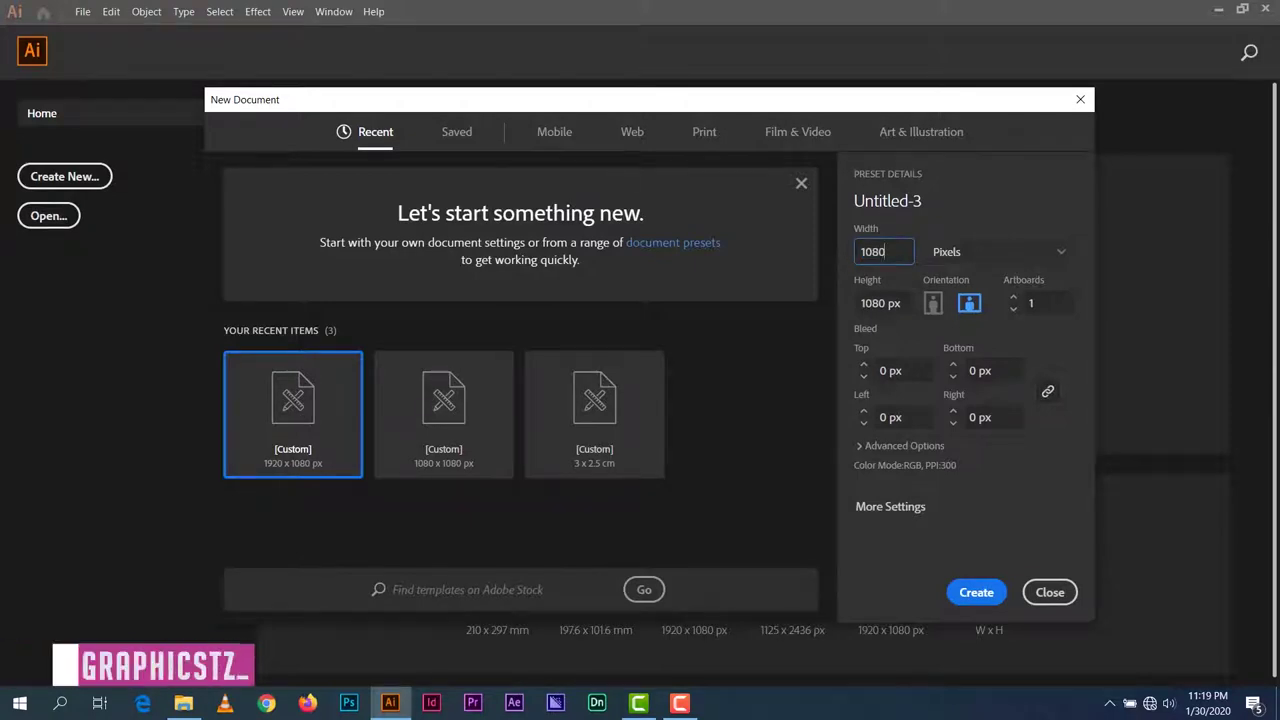
pyautogui.click(966, 596)
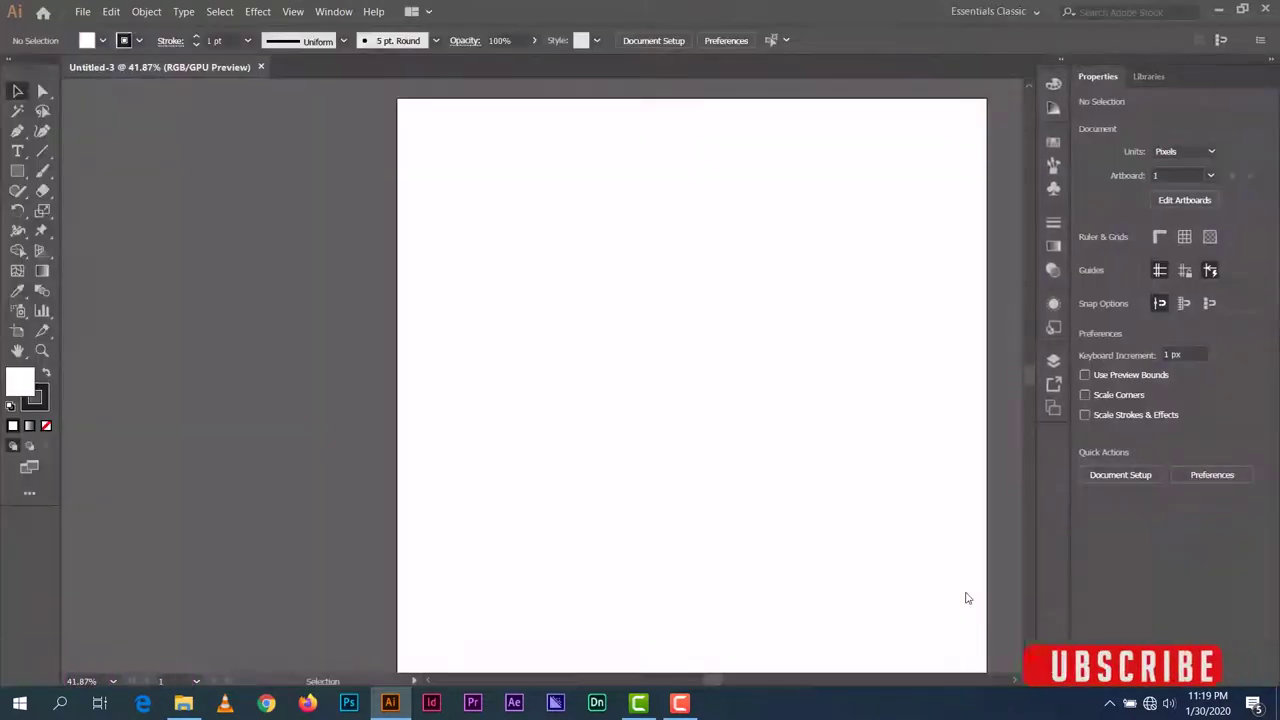
# Set the stroke to none and the fill colour to hex 800000 for the Rectangle tool
pyautogui.moveTo(880, 494); pyautogui.dragTo(772, 486)
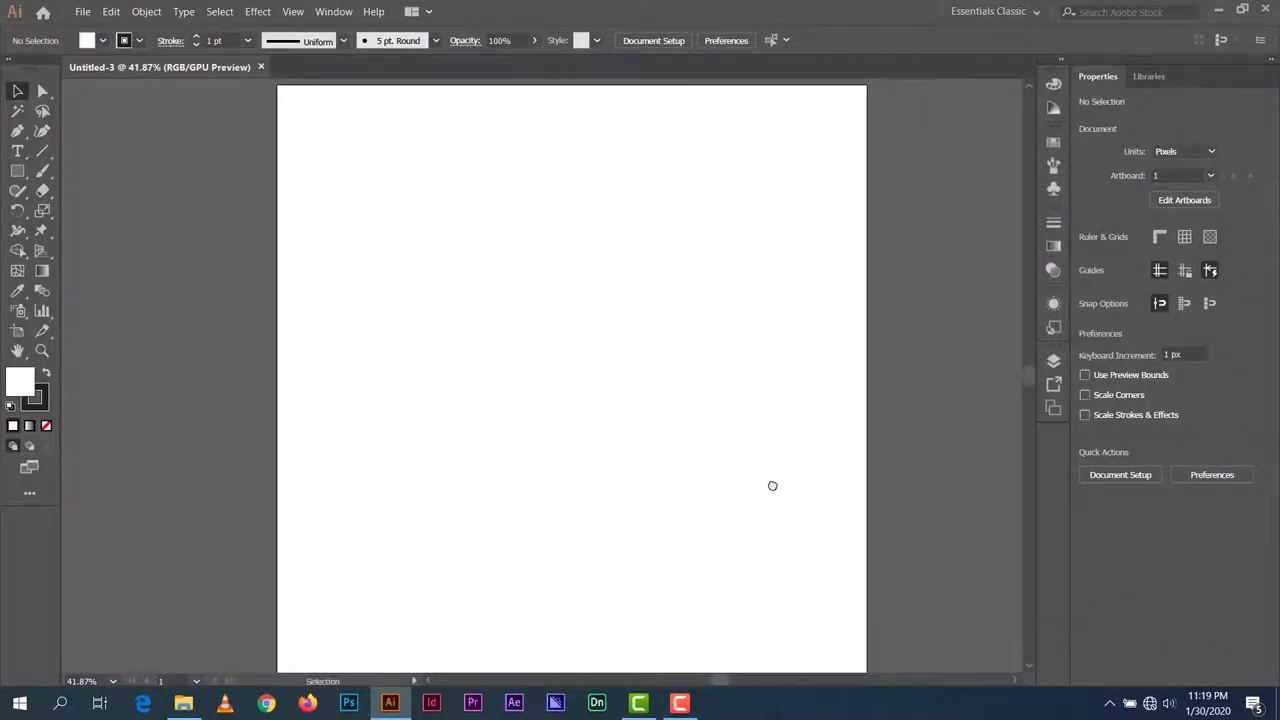
pyautogui.scroll(-1, 772, 486)
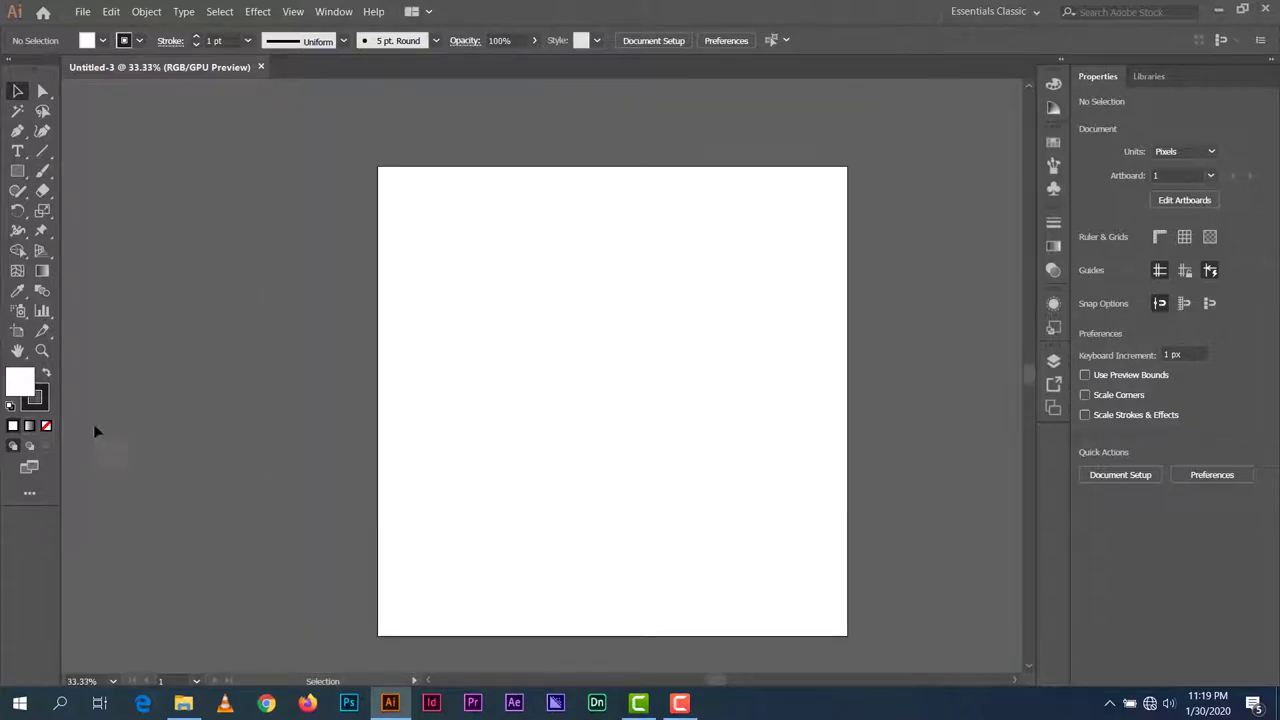
pyautogui.click(44, 403)
pyautogui.click(46, 425)
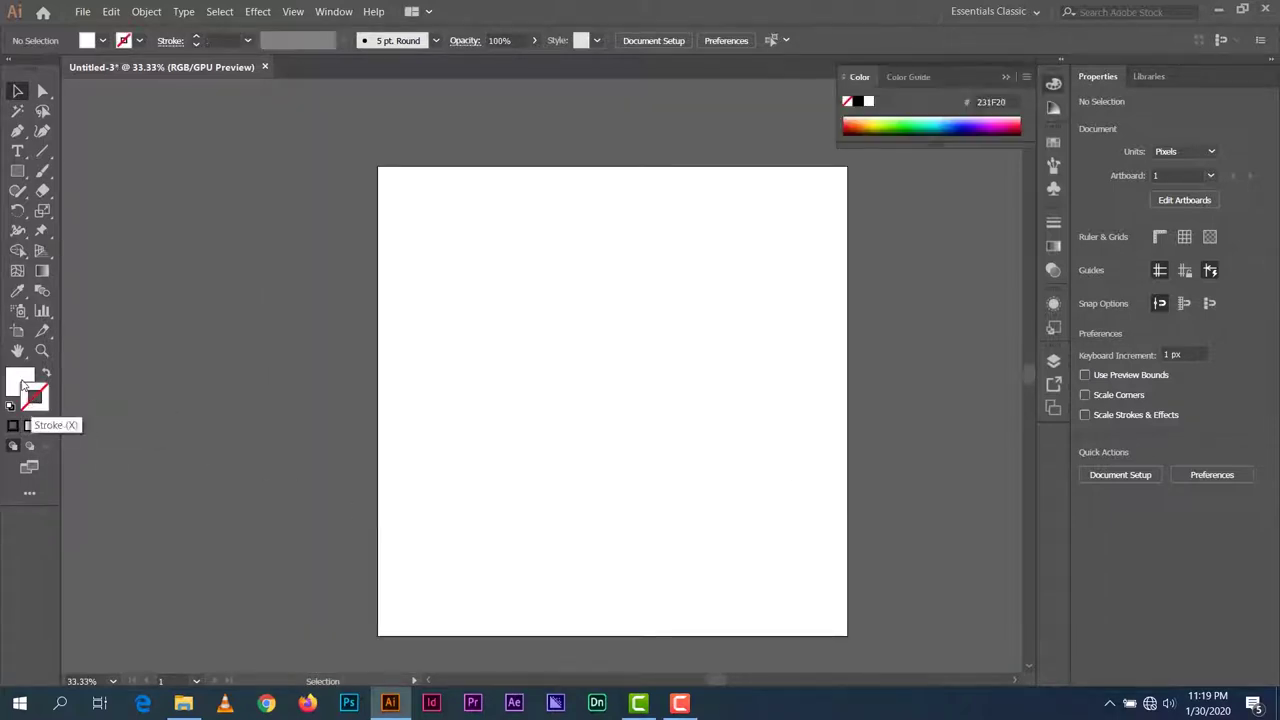
pyautogui.click(17, 377)
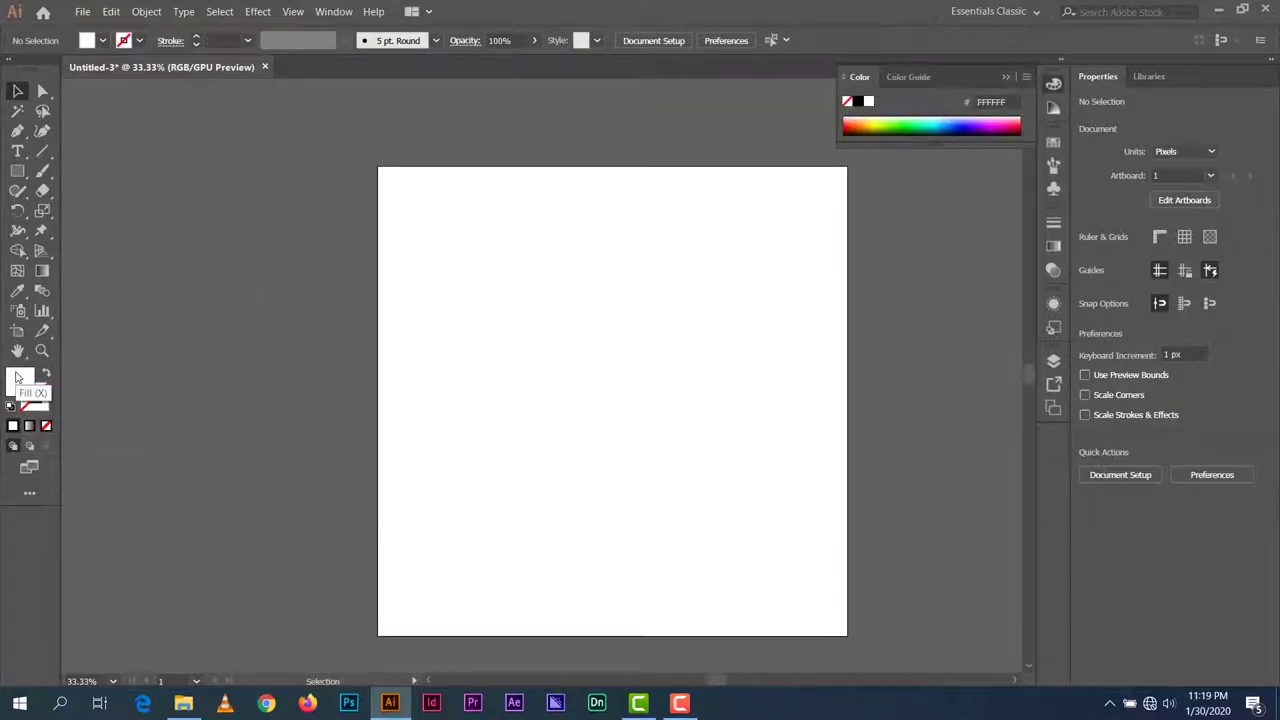
pyautogui.click(17, 171)
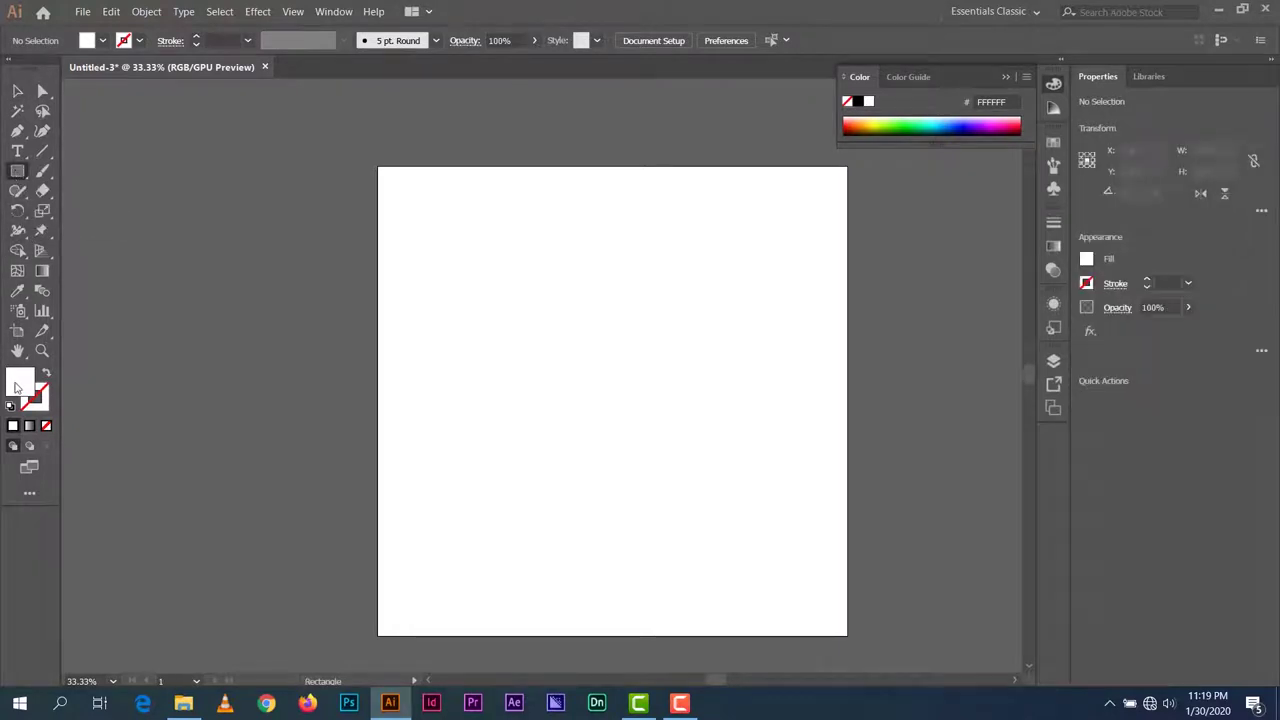
pyautogui.doubleClick(22, 383)
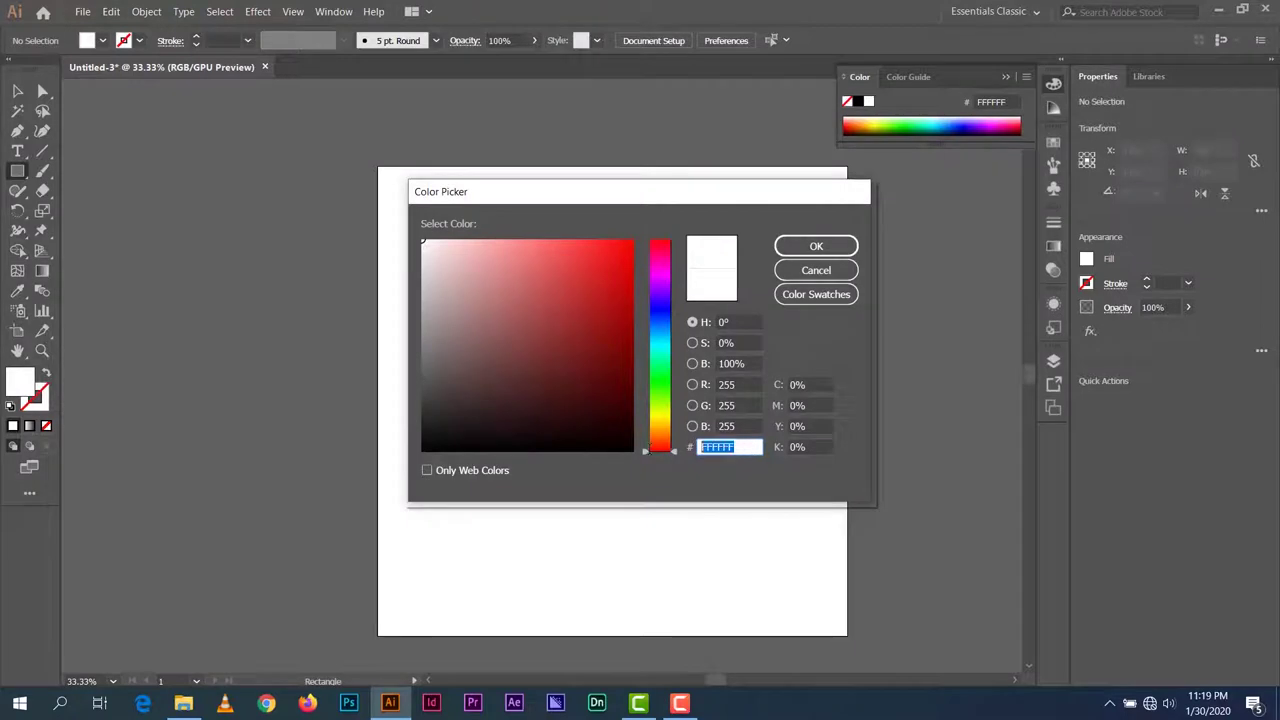
pyautogui.write('800000')
pyautogui.press('Return')
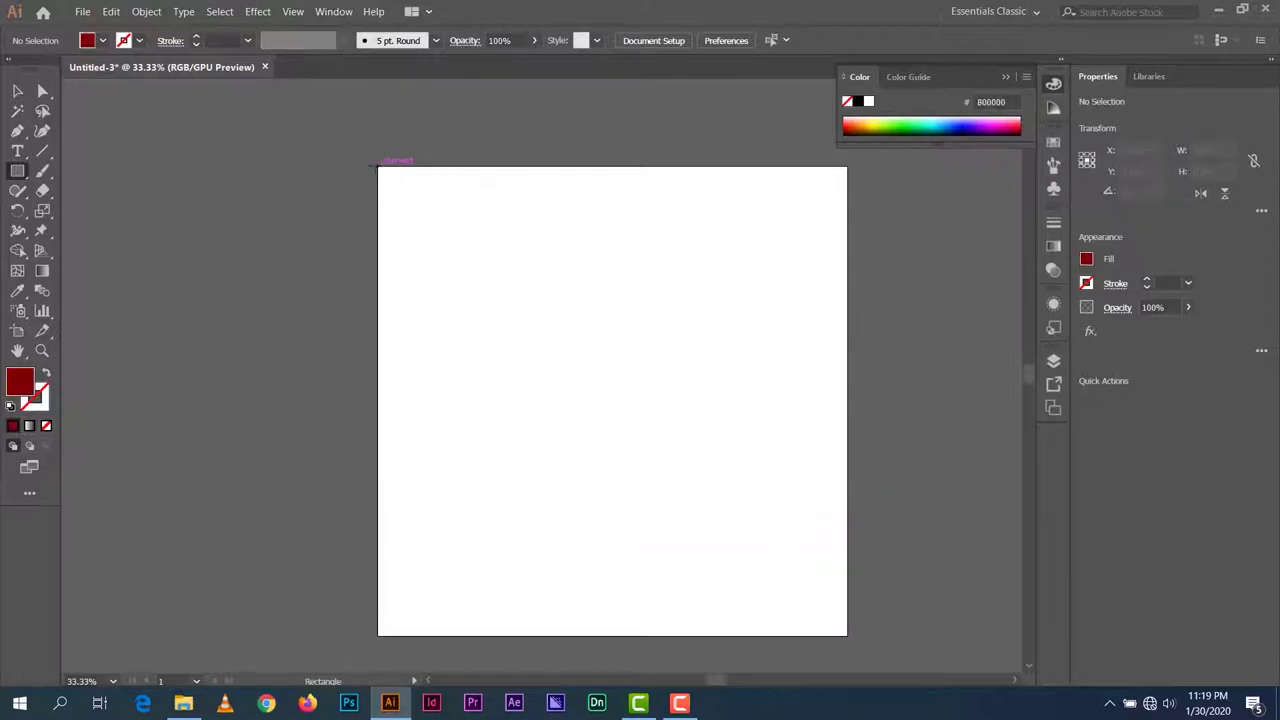
# Draw a 1080 × 1080 px background rectangle covering the whole artboard and deselect it
pyautogui.moveTo(378, 167); pyautogui.dragTo(847, 636)
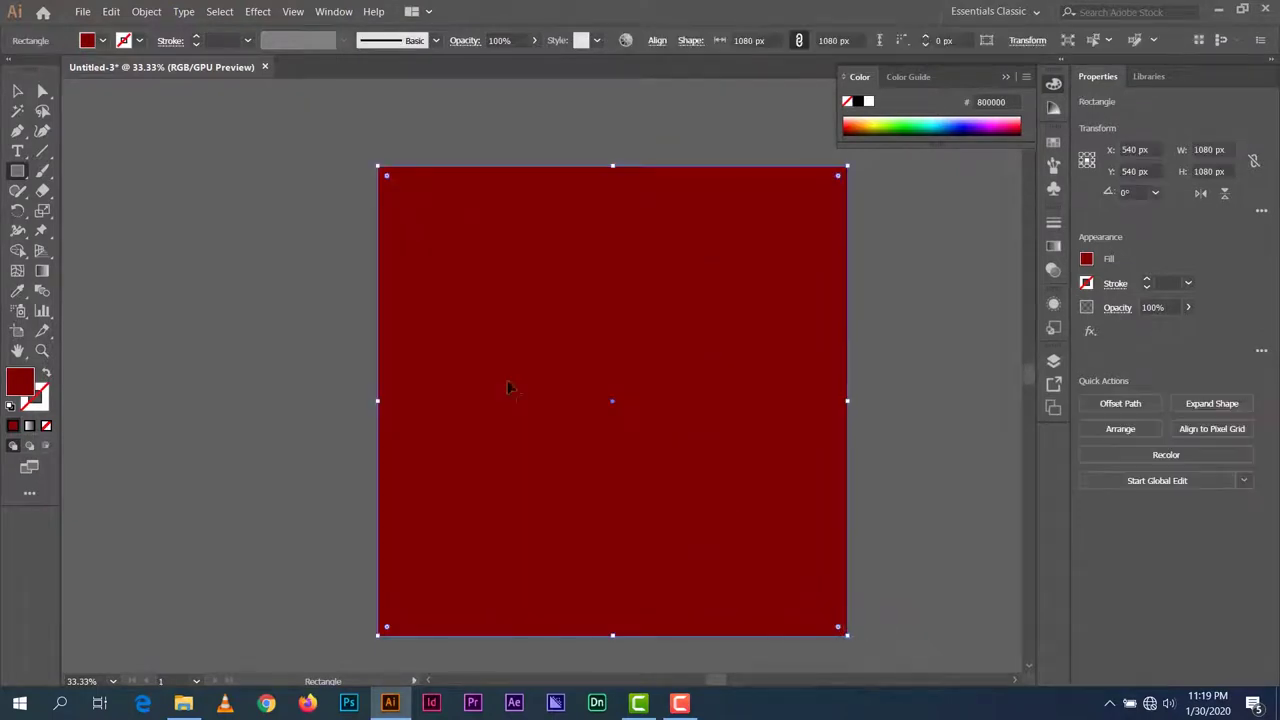
pyautogui.click(17, 91)
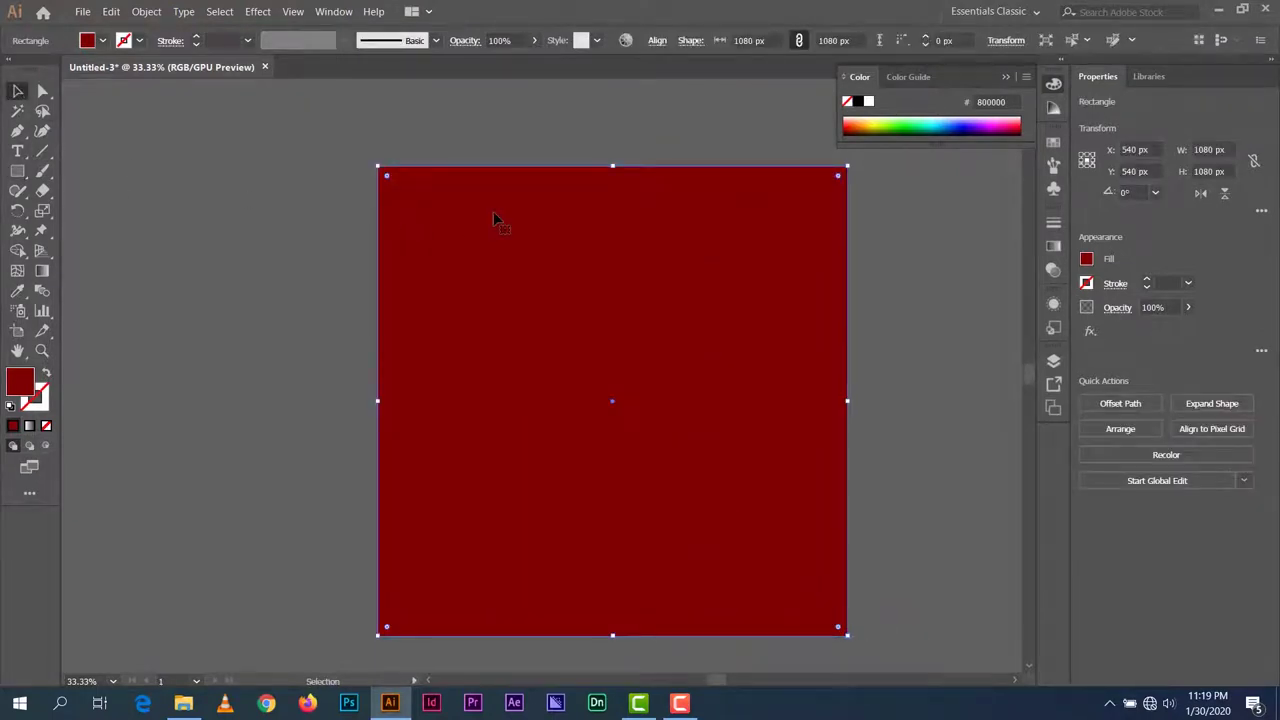
pyautogui.hotkey('ctrl', 'shift', 'a')
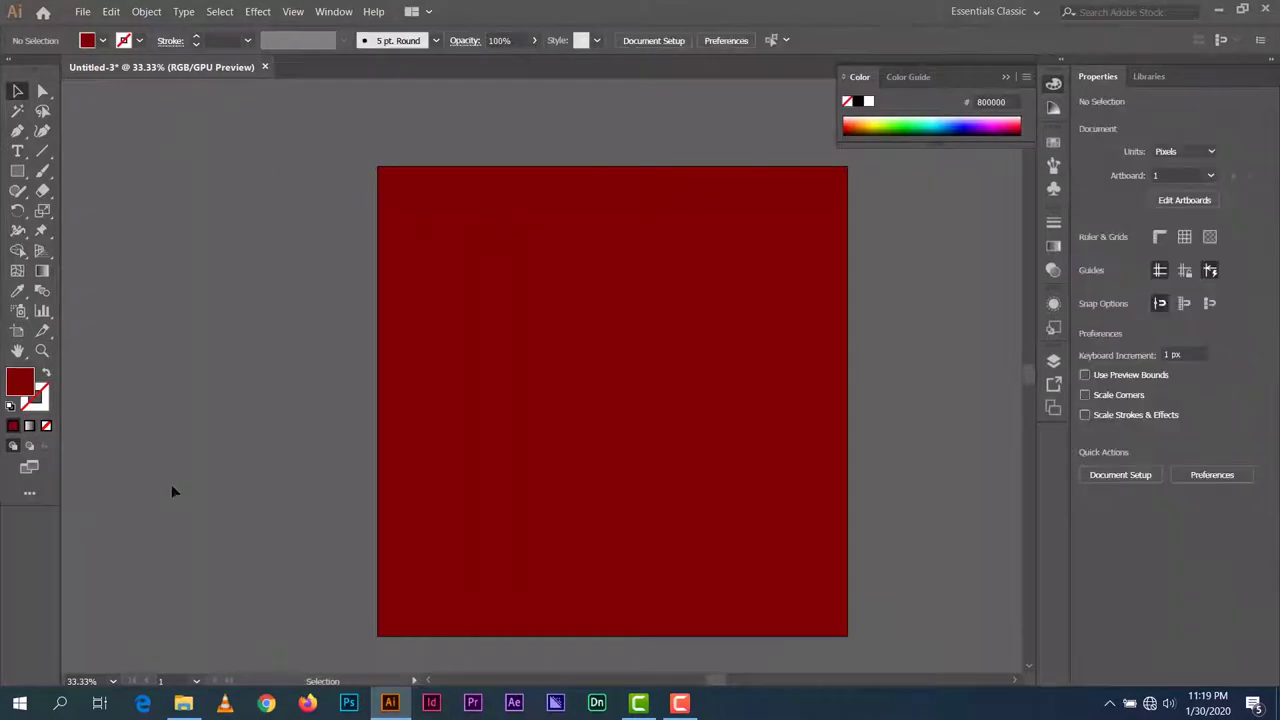
# Place the Png image from the HAQU folder over the dark red background and enlarge it to about 847 × 1034 px
pyautogui.click(183, 703)
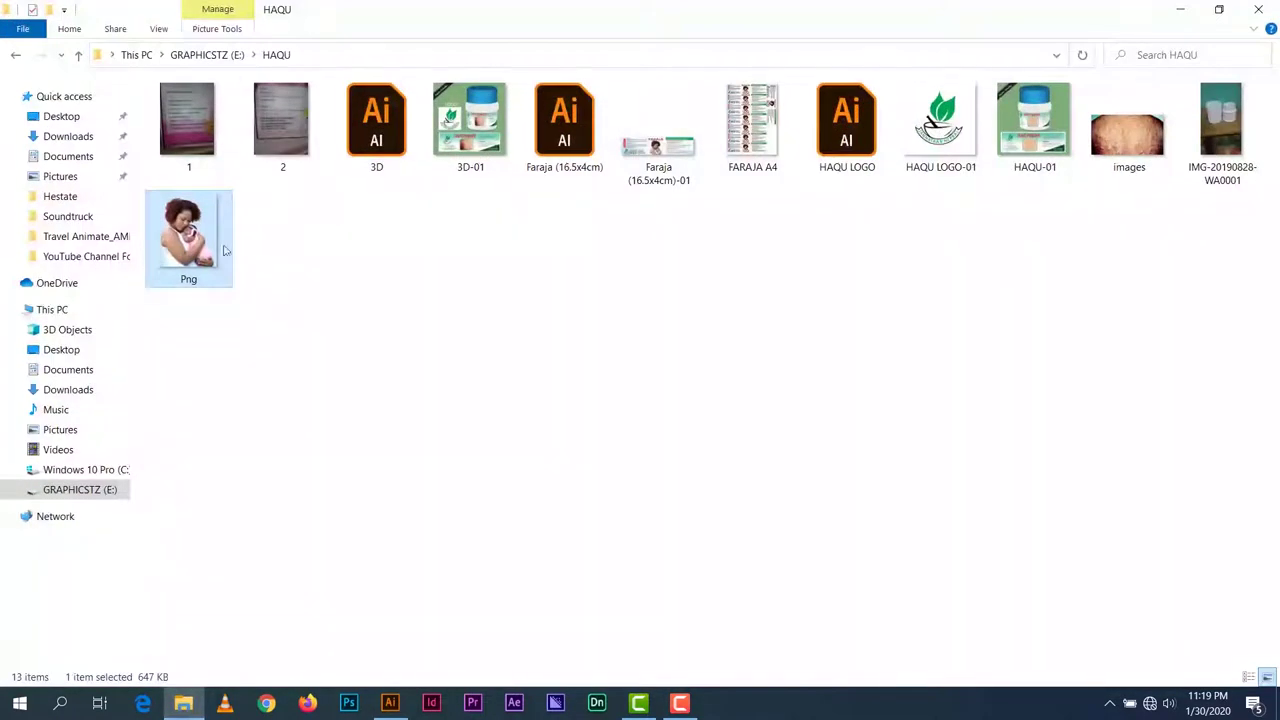
pyautogui.moveTo(190, 233); pyautogui.dragTo(645, 360)
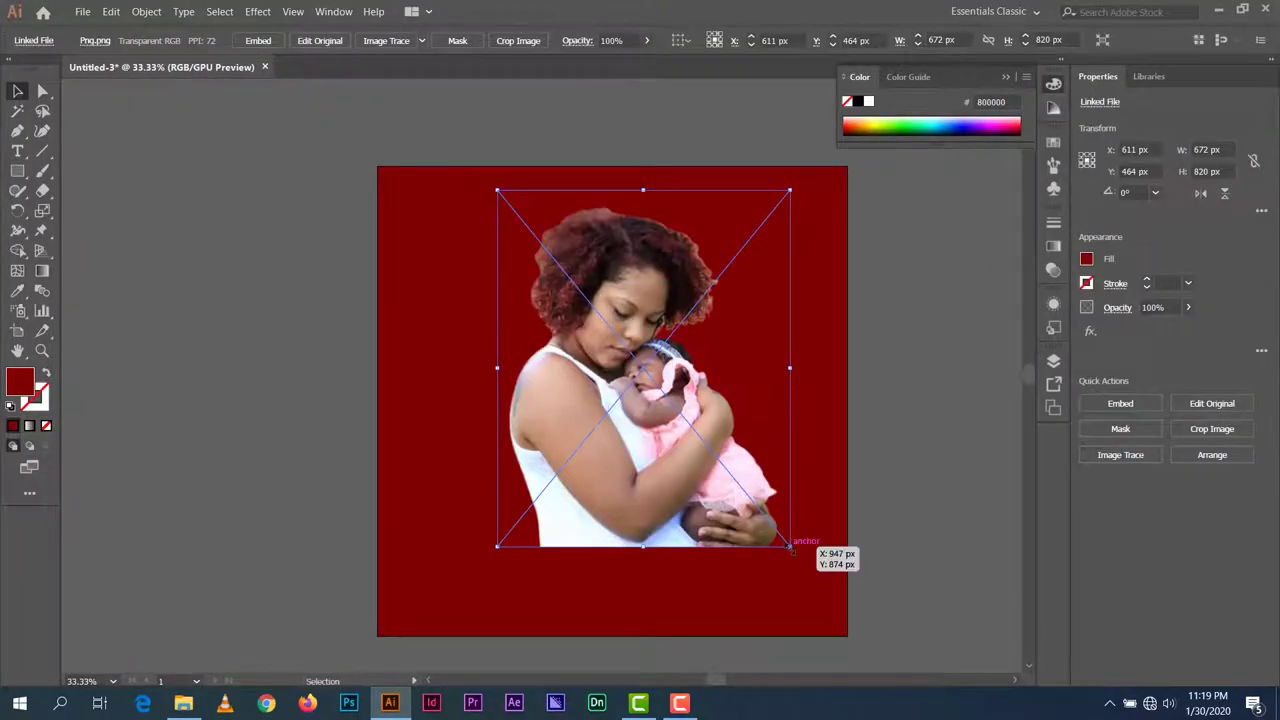
pyautogui.moveTo(790, 546); pyautogui.dragTo(866, 639)
pyautogui.moveTo(673, 254); pyautogui.dragTo(679, 224)
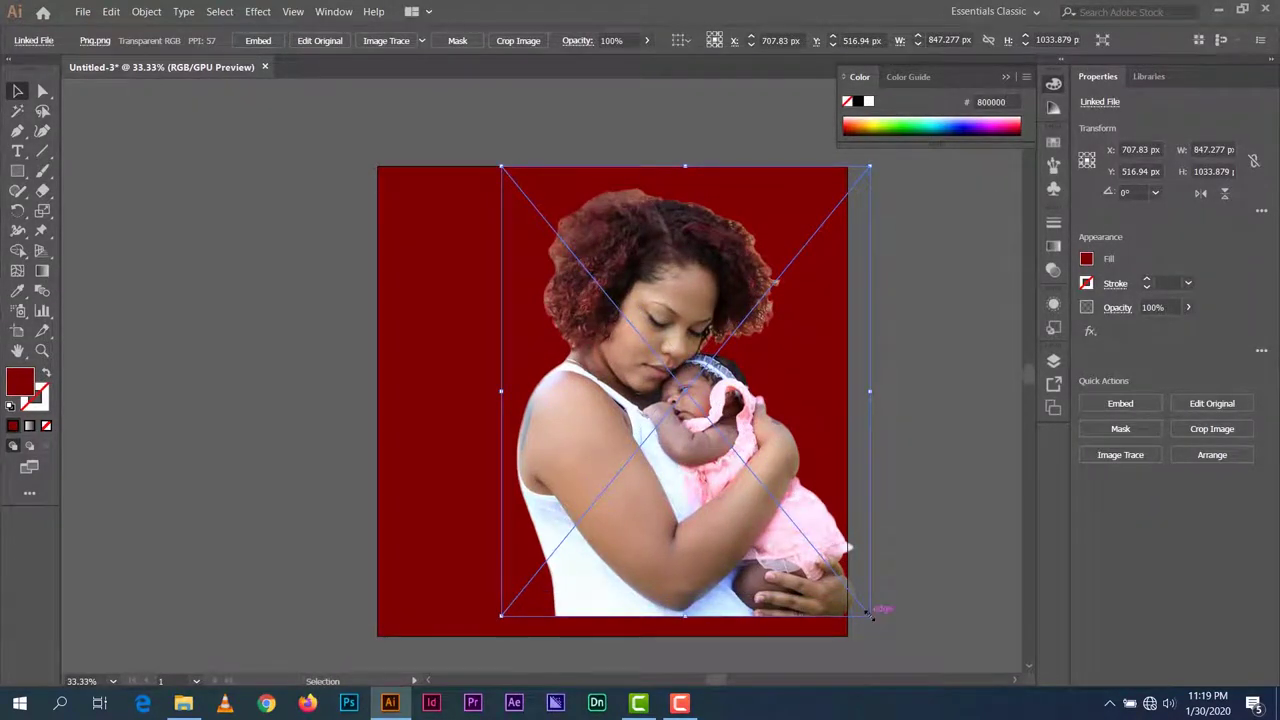
# Resize the mother-and-baby image to about 796 × 971 px and fit it into the artboard's bottom-right corner
pyautogui.moveTo(872, 616); pyautogui.dragTo(886, 635)
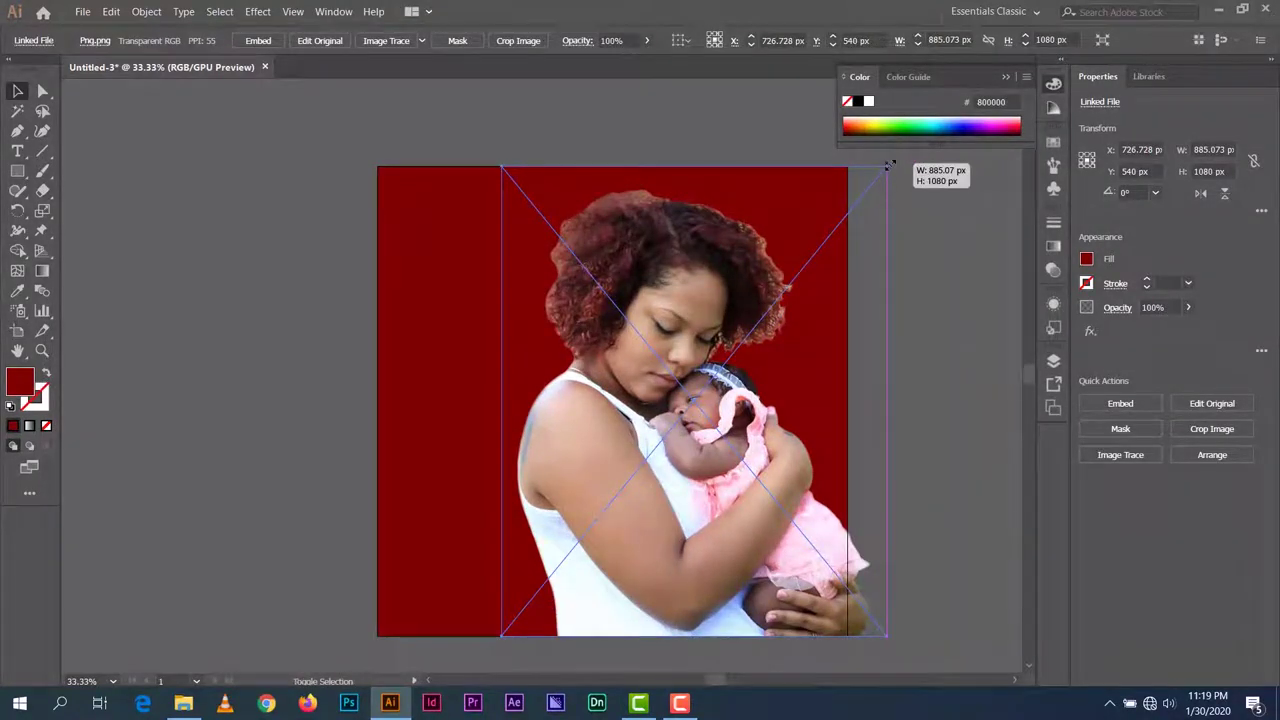
pyautogui.moveTo(888, 164); pyautogui.dragTo(890, 161)
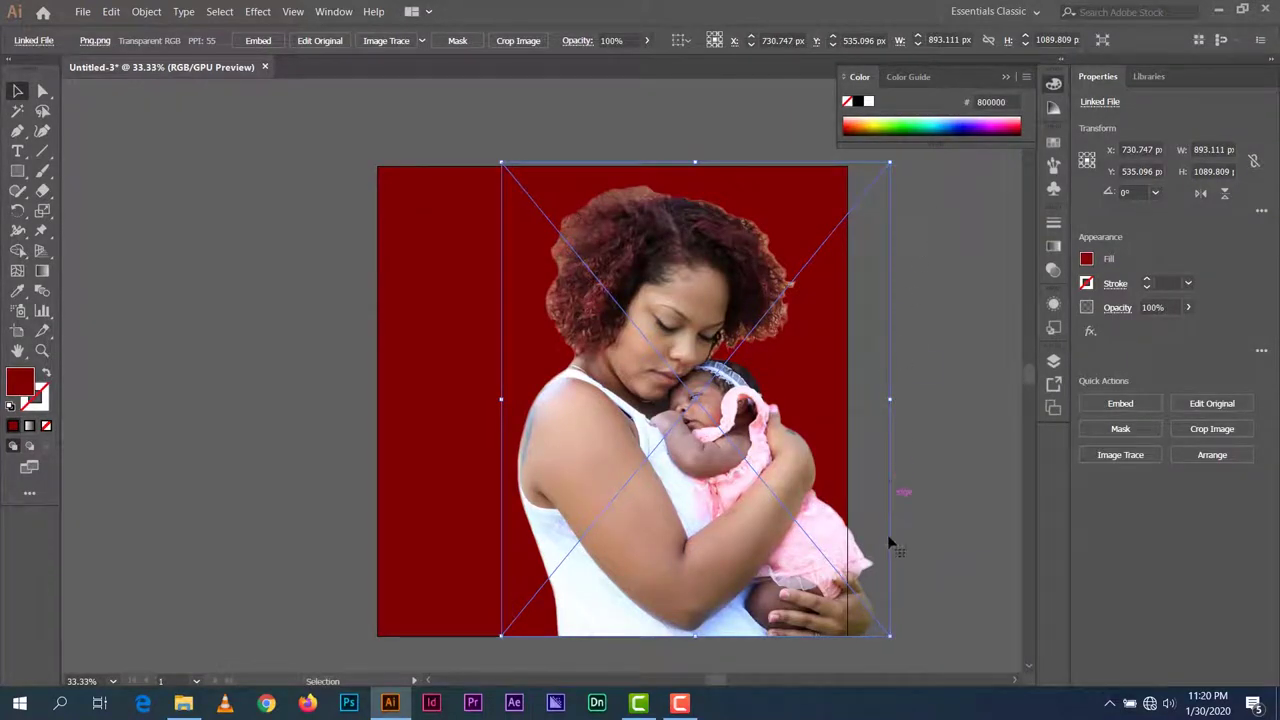
pyautogui.moveTo(893, 630); pyautogui.dragTo(844, 611)
pyautogui.moveTo(756, 390); pyautogui.dragTo(756, 442)
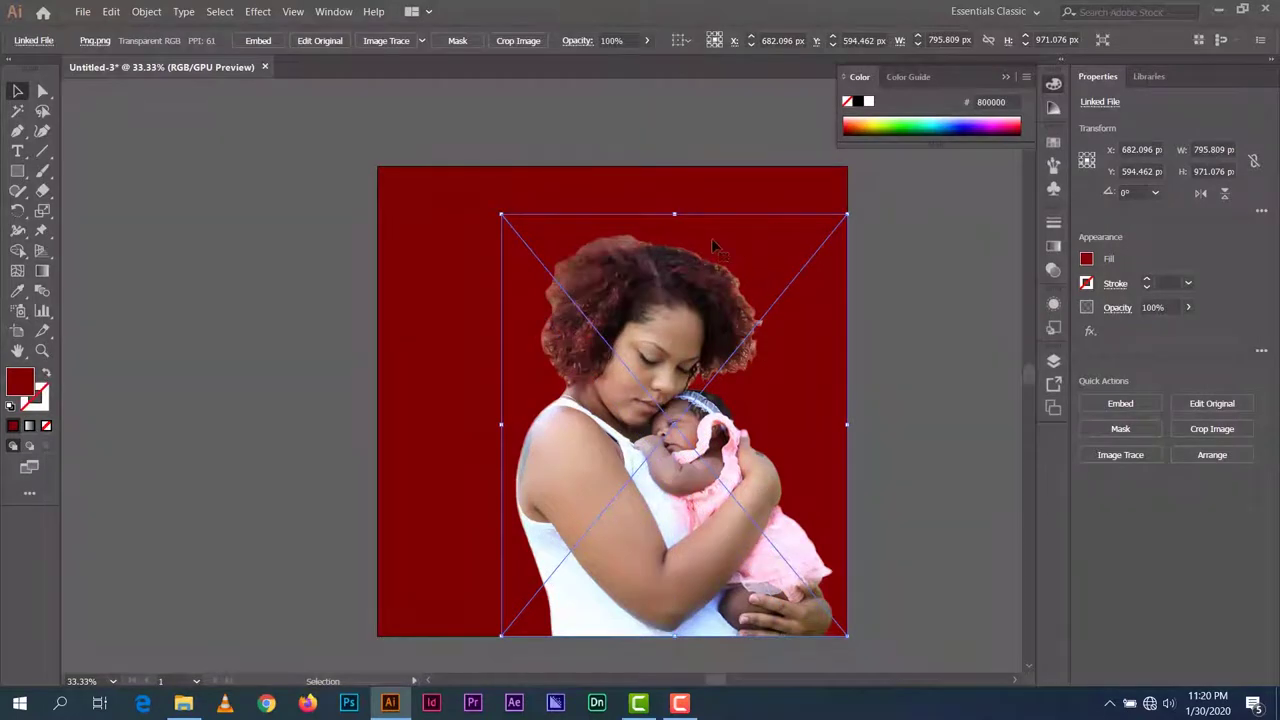
pyautogui.click(635, 108)
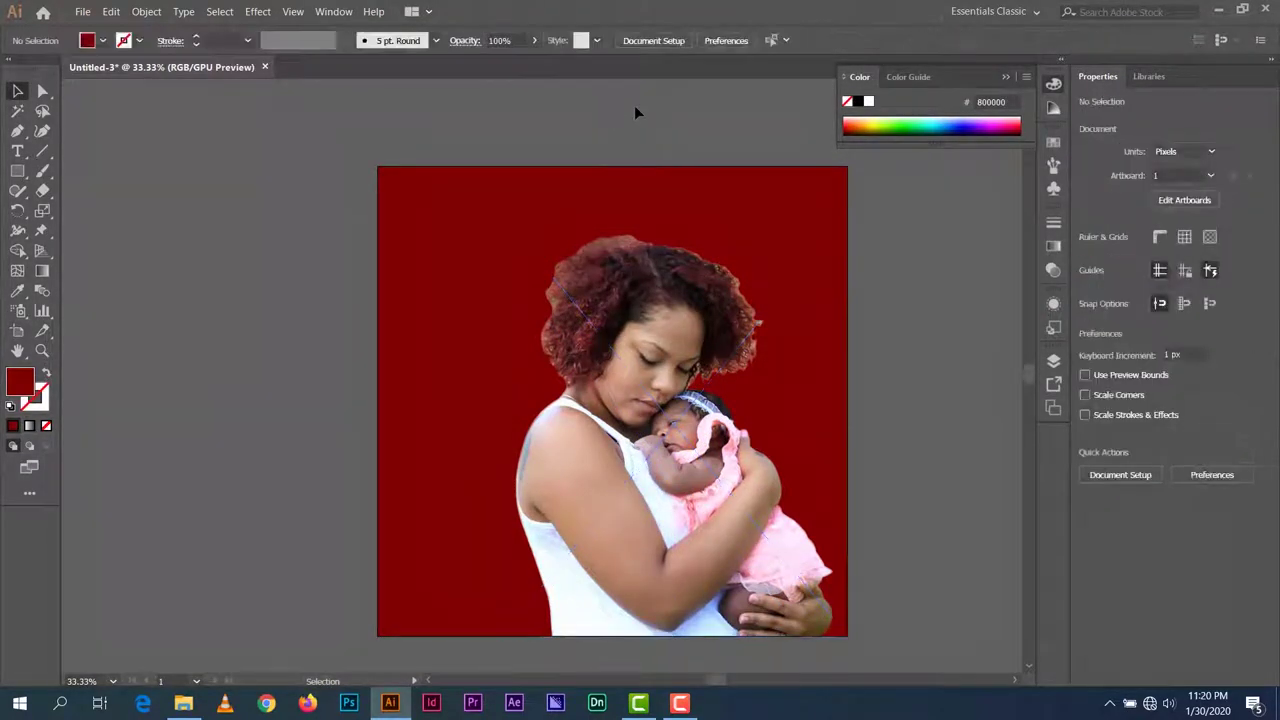
pyautogui.click(1007, 78)
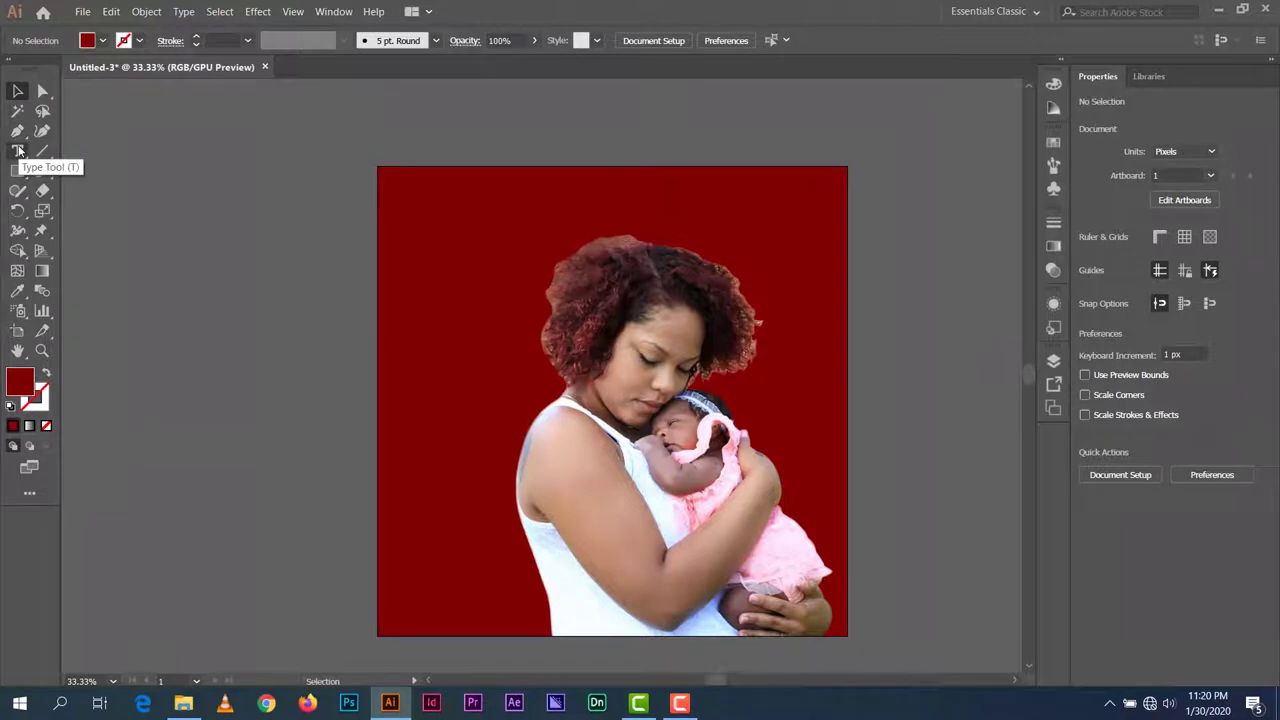
# Draw an area-type frame of placeholder text about 245 × 861 px beside the woman, along the artboard's left side
pyautogui.click(18, 150)
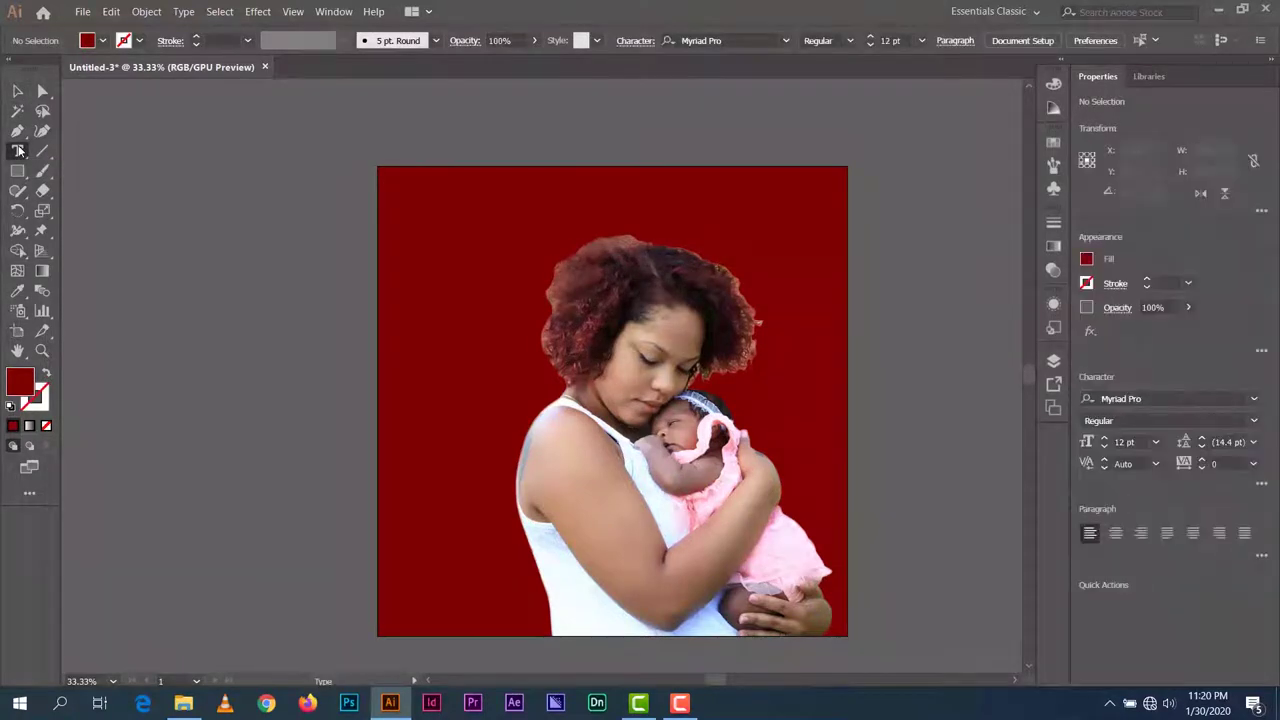
pyautogui.click(1087, 260)
pyautogui.click(928, 318)
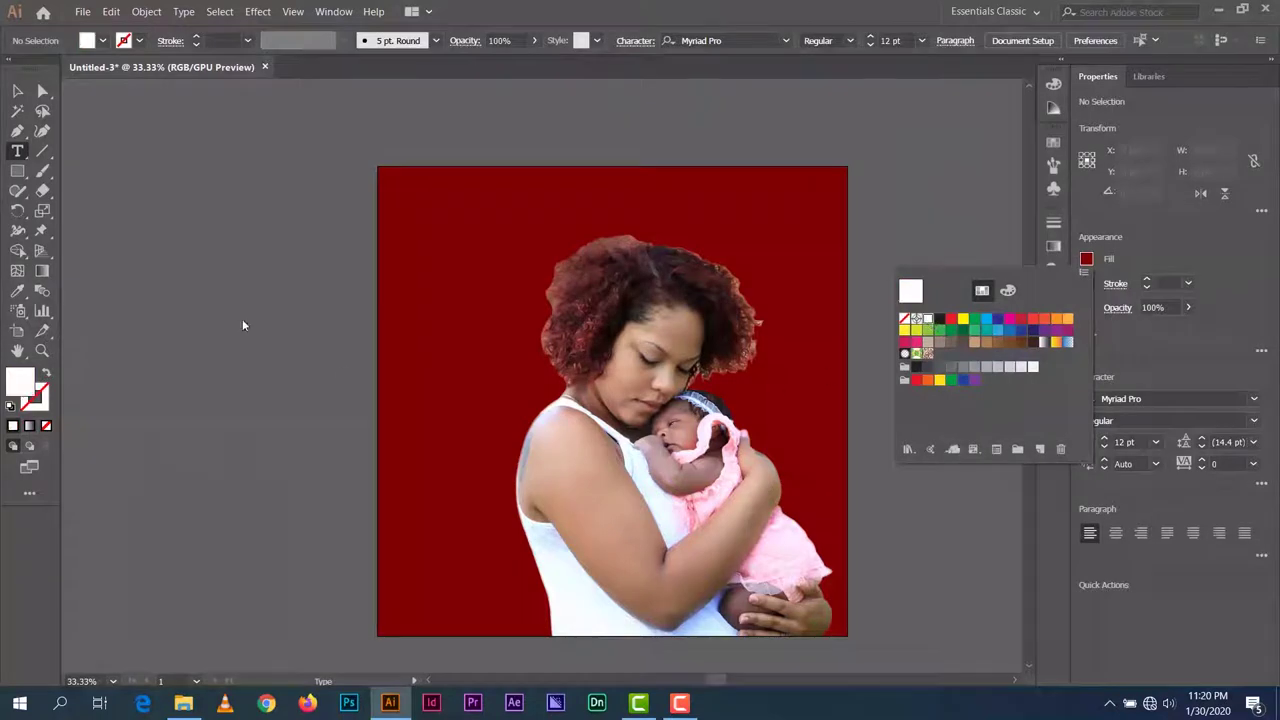
pyautogui.click(17, 152)
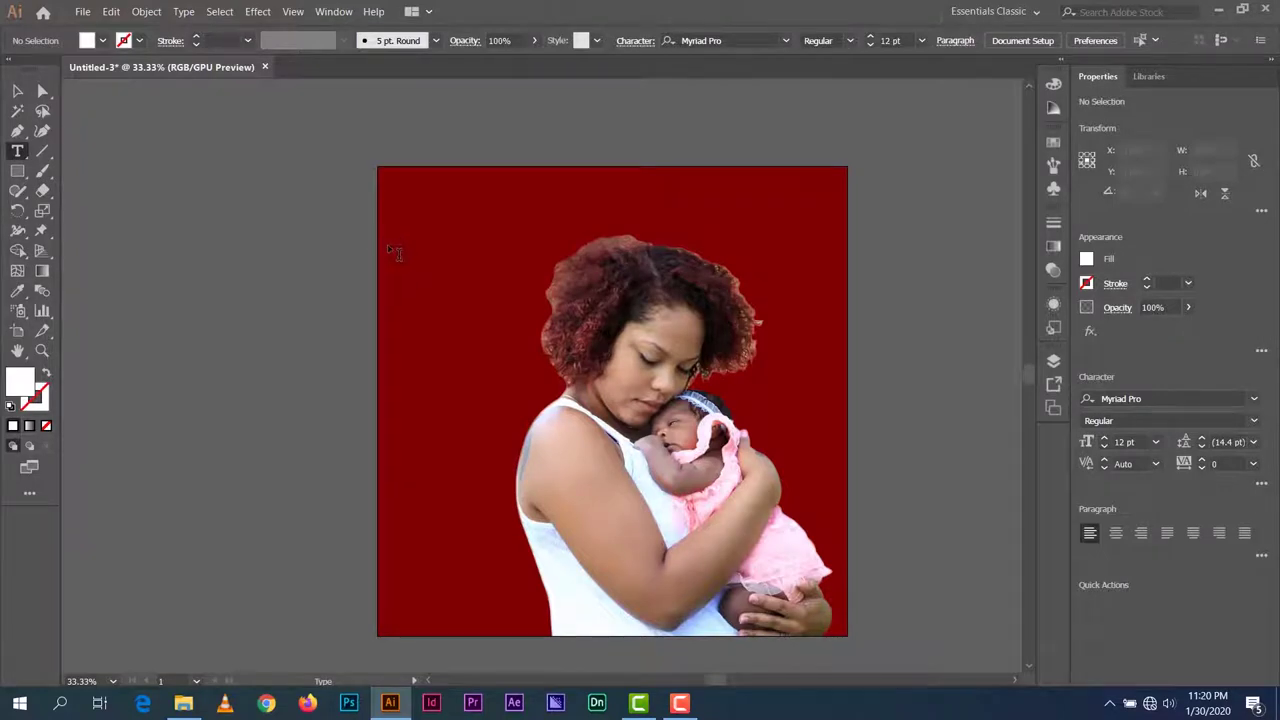
pyautogui.moveTo(391, 247); pyautogui.dragTo(499, 623)
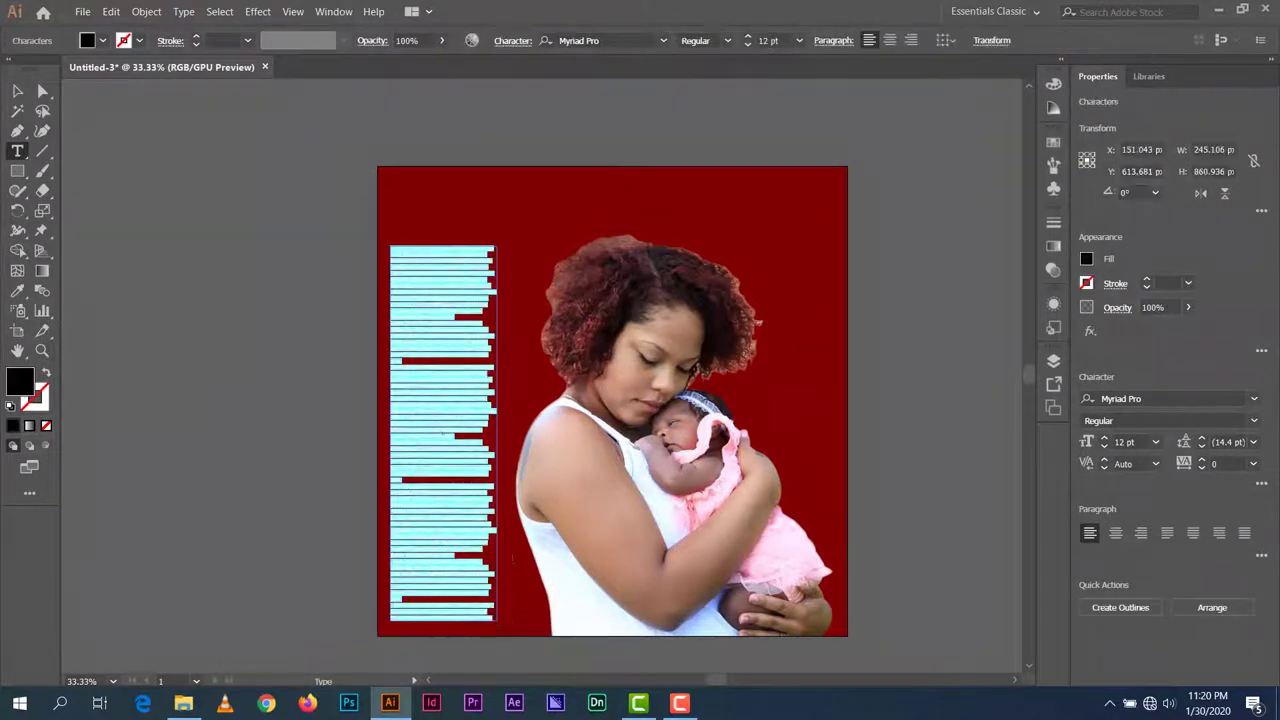
# Colour the placeholder text white, align it right and deselect it
pyautogui.click(1087, 261)
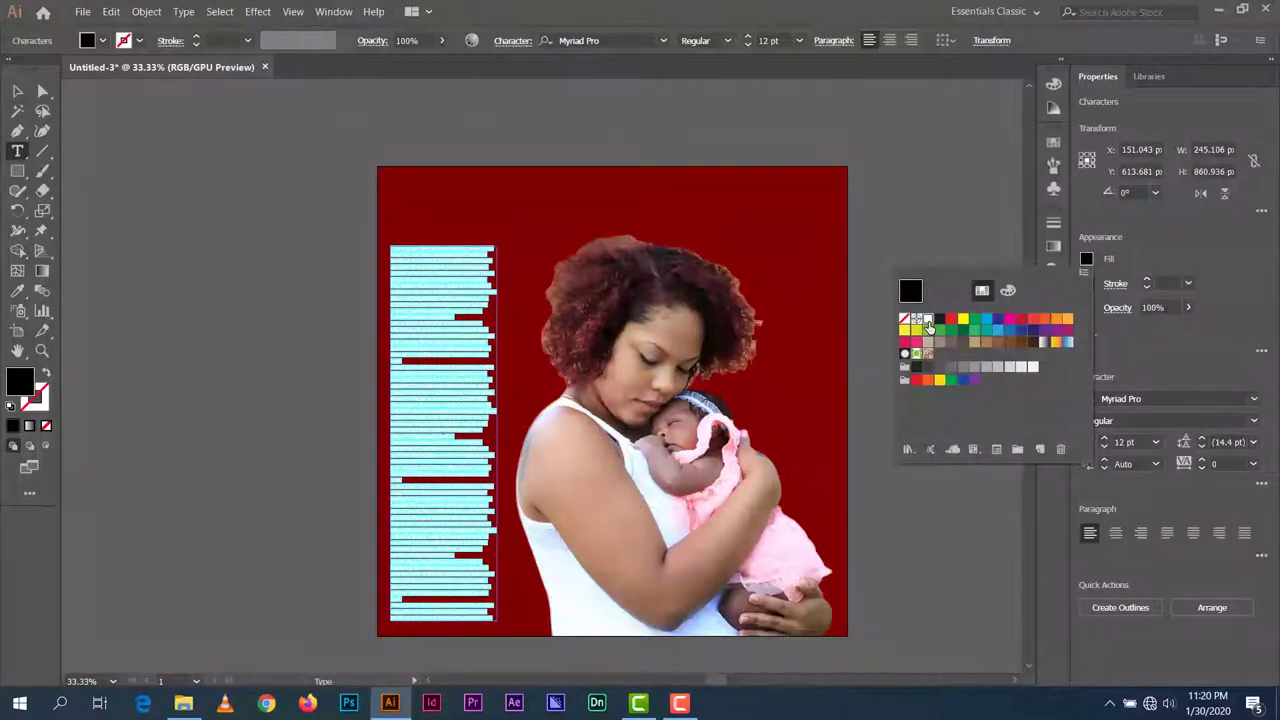
pyautogui.click(928, 318)
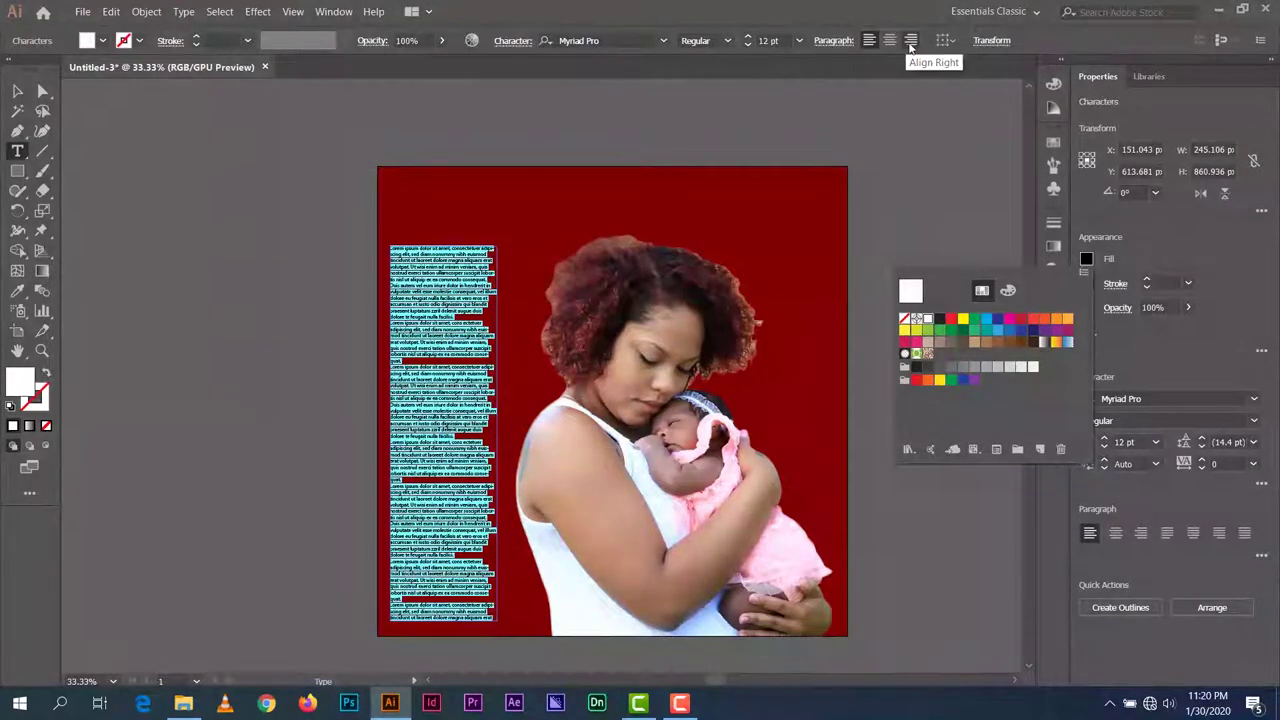
pyautogui.press('Escape')
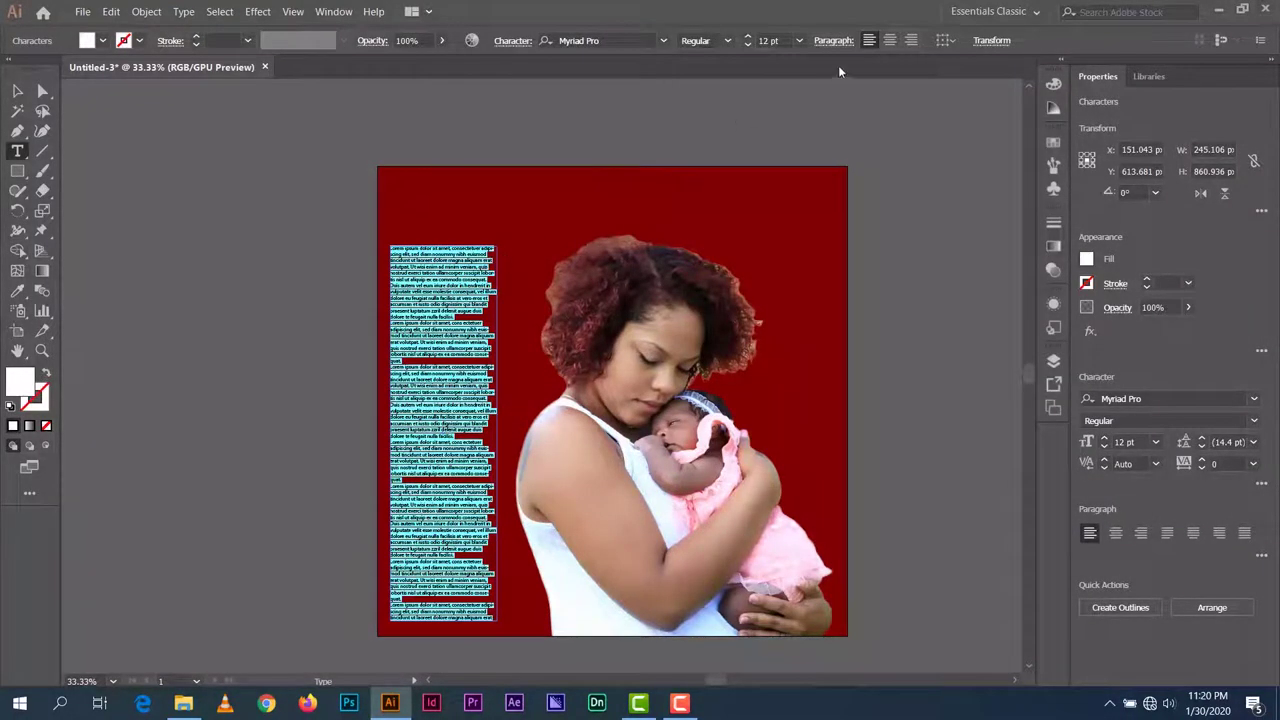
pyautogui.click(910, 40)
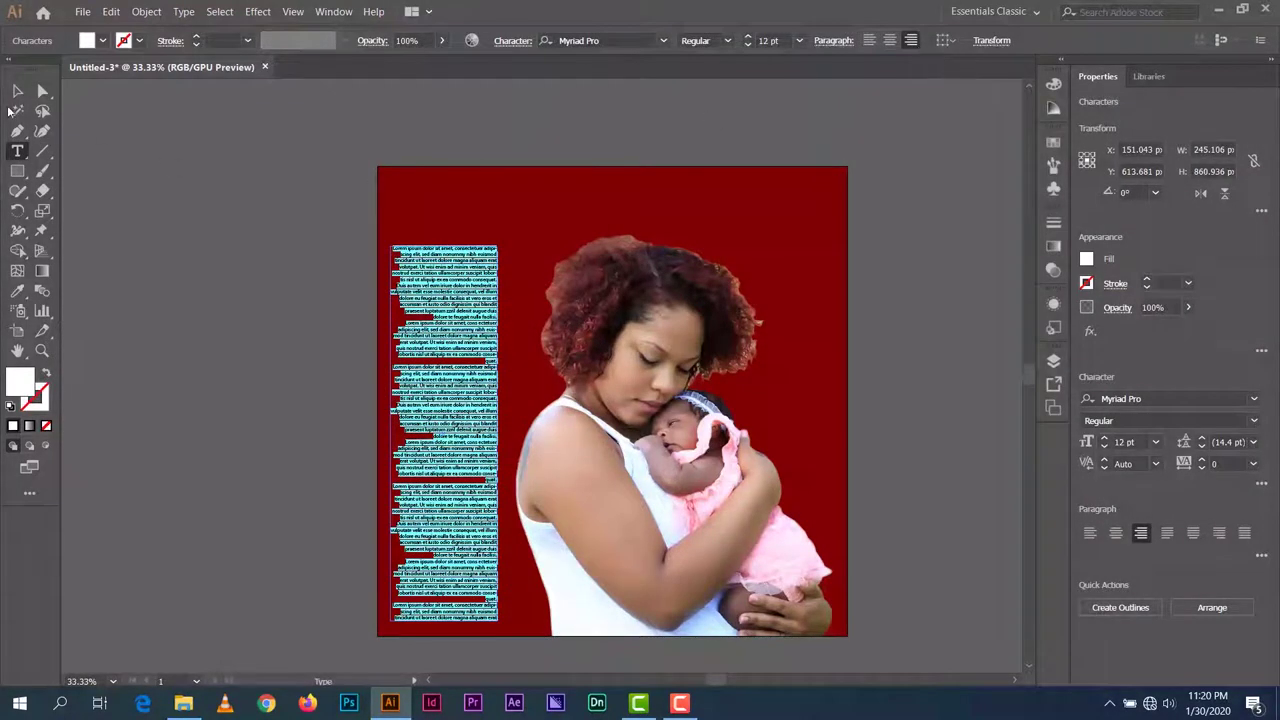
pyautogui.click(17, 91)
pyautogui.click(130, 155)
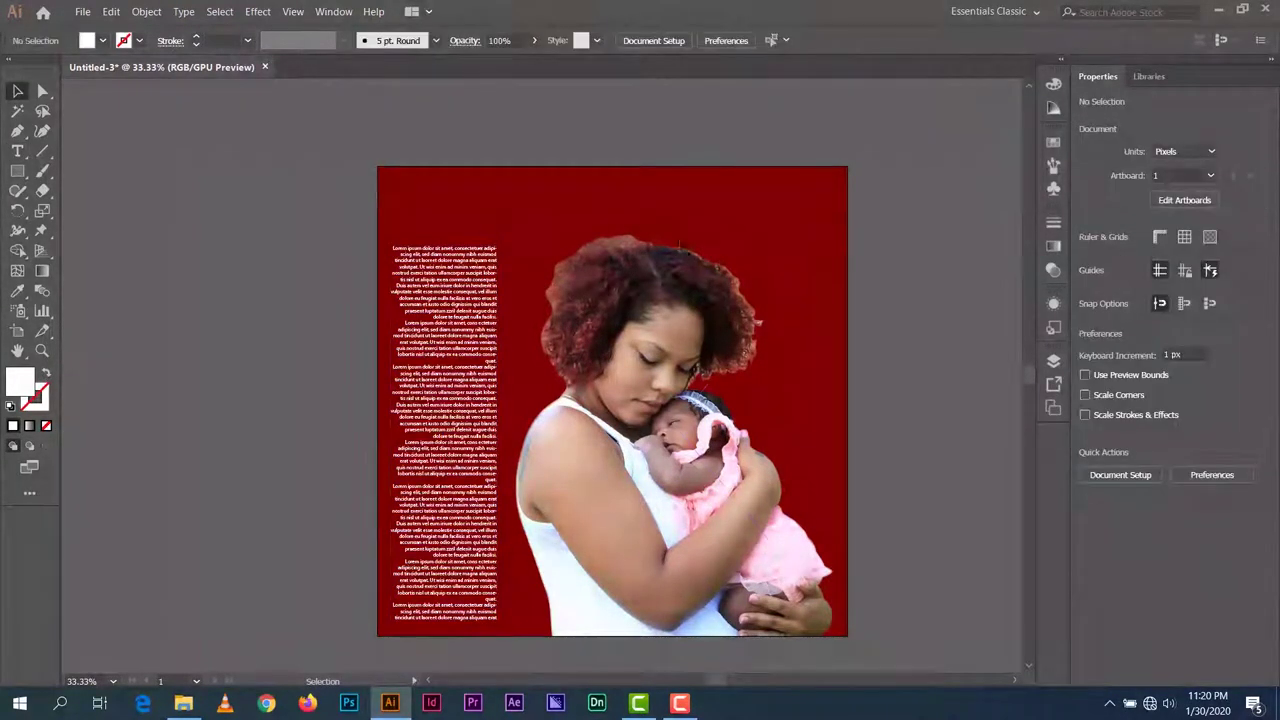
pyautogui.scroll(-2, 800, 280)
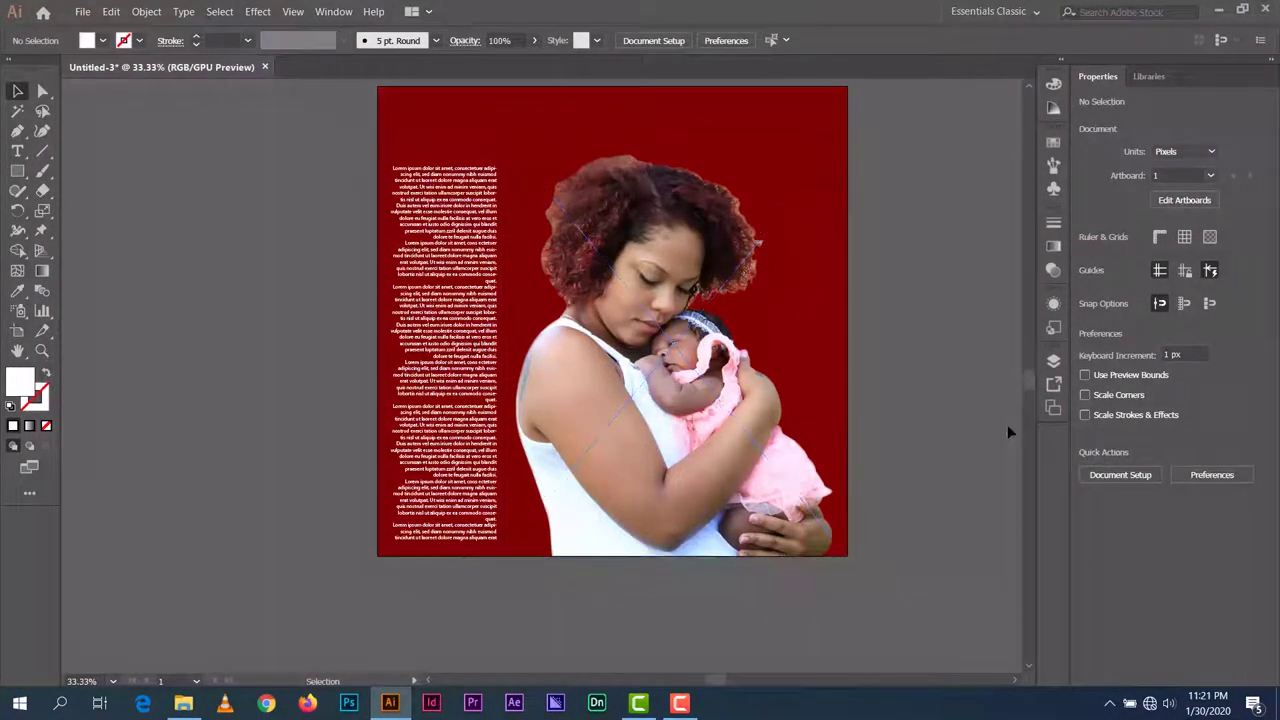
pyautogui.scroll(1, 461, 378)
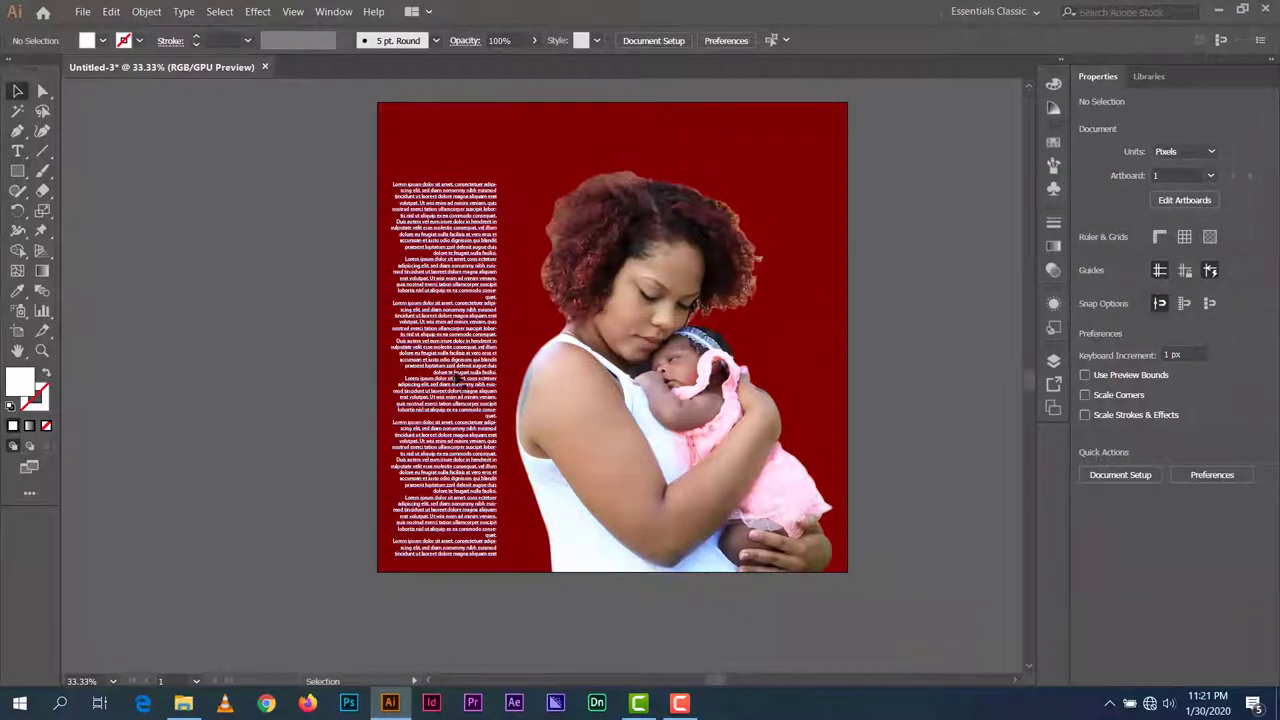
pyautogui.click(459, 365)
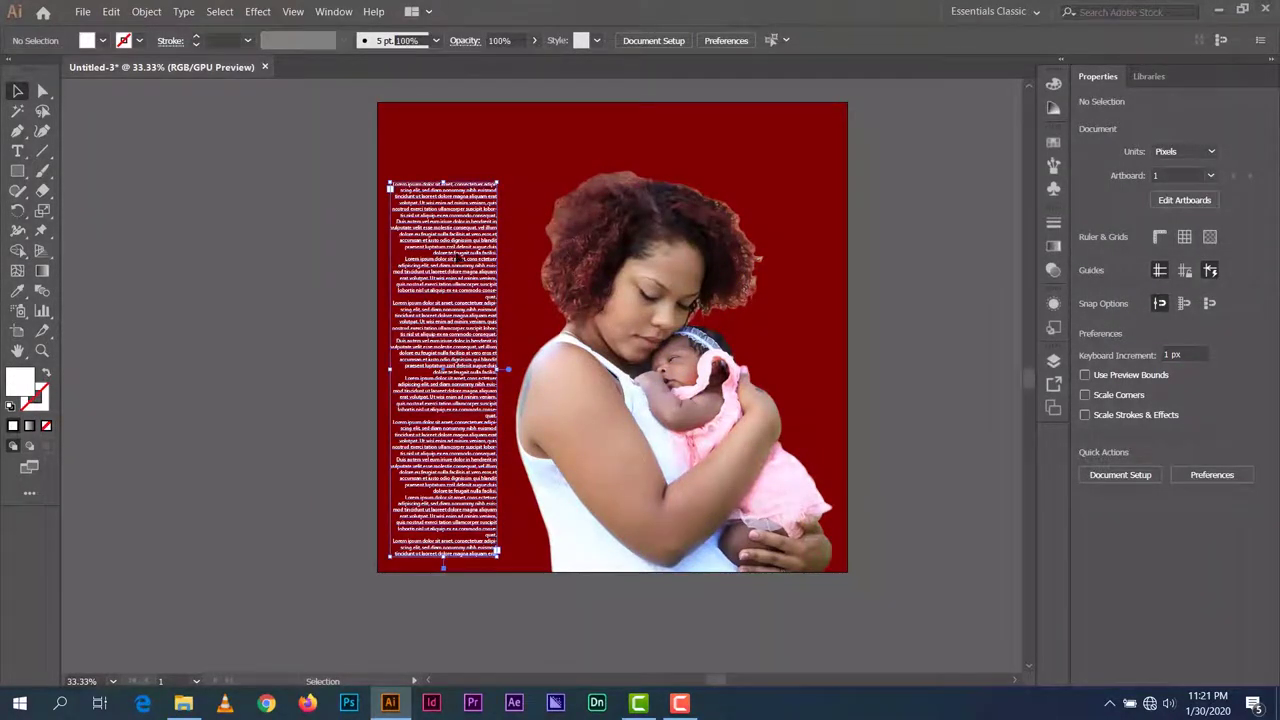
pyautogui.click(347, 254)
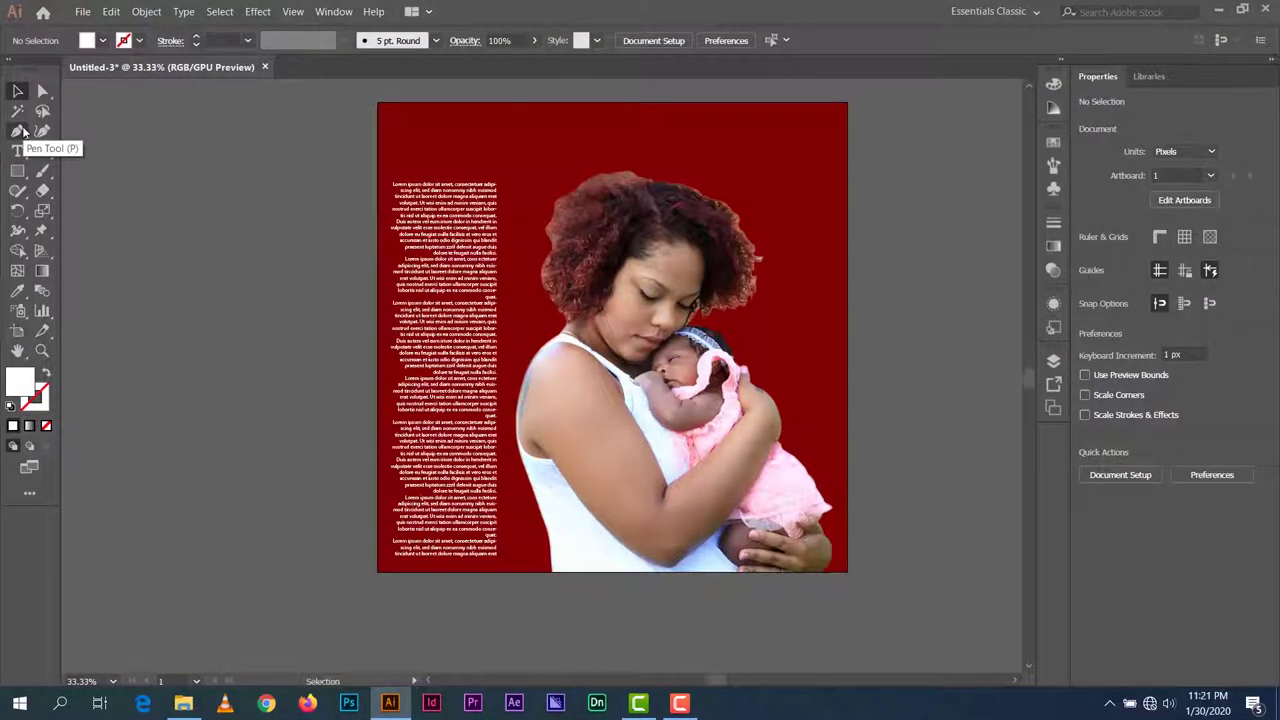
# Set up the Pen tool with no fill and a white (FFFFFF) stroke
pyautogui.click(20, 131)
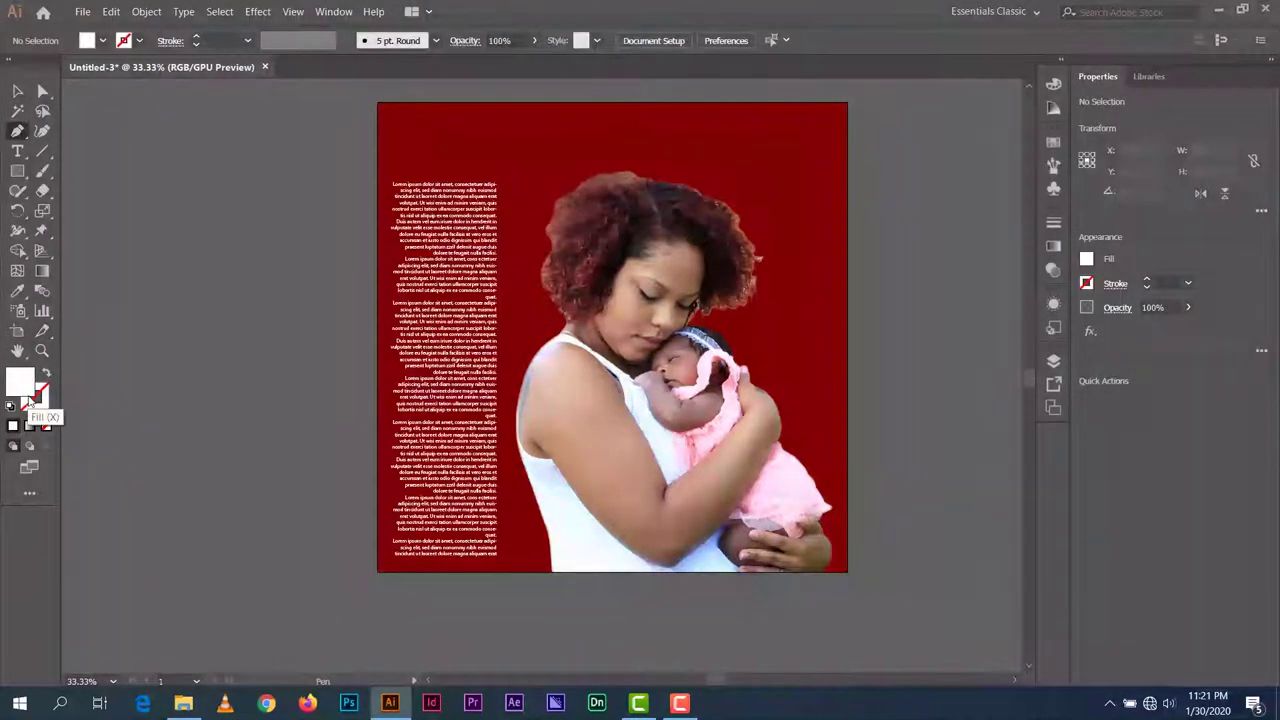
pyautogui.click(46, 425)
pyautogui.click(46, 400)
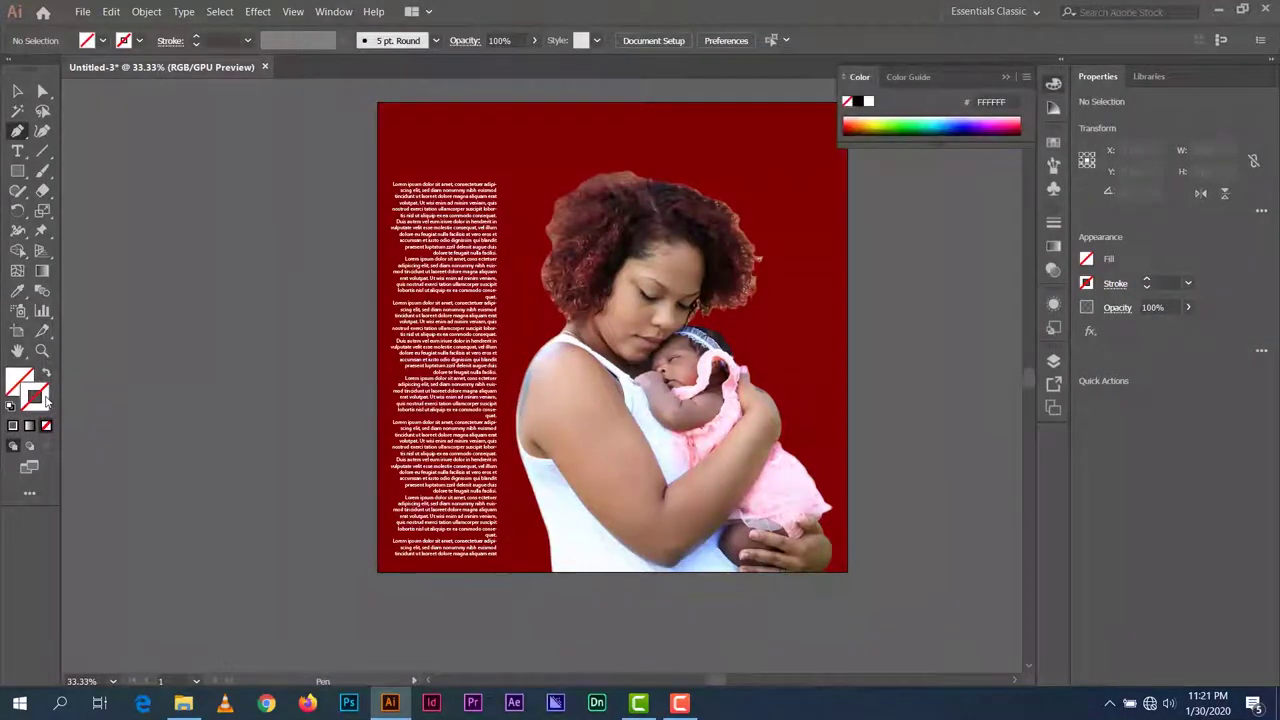
pyautogui.doubleClick(38, 396)
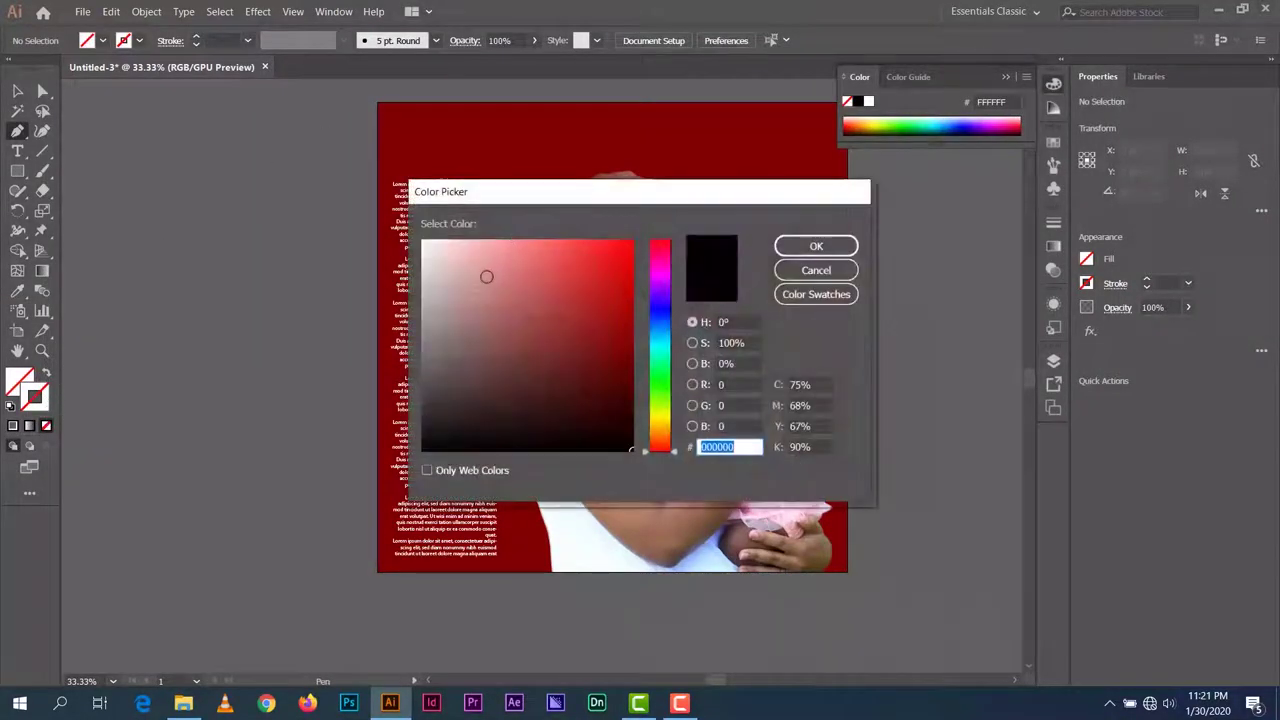
pyautogui.moveTo(531, 260); pyautogui.dragTo(421, 240)
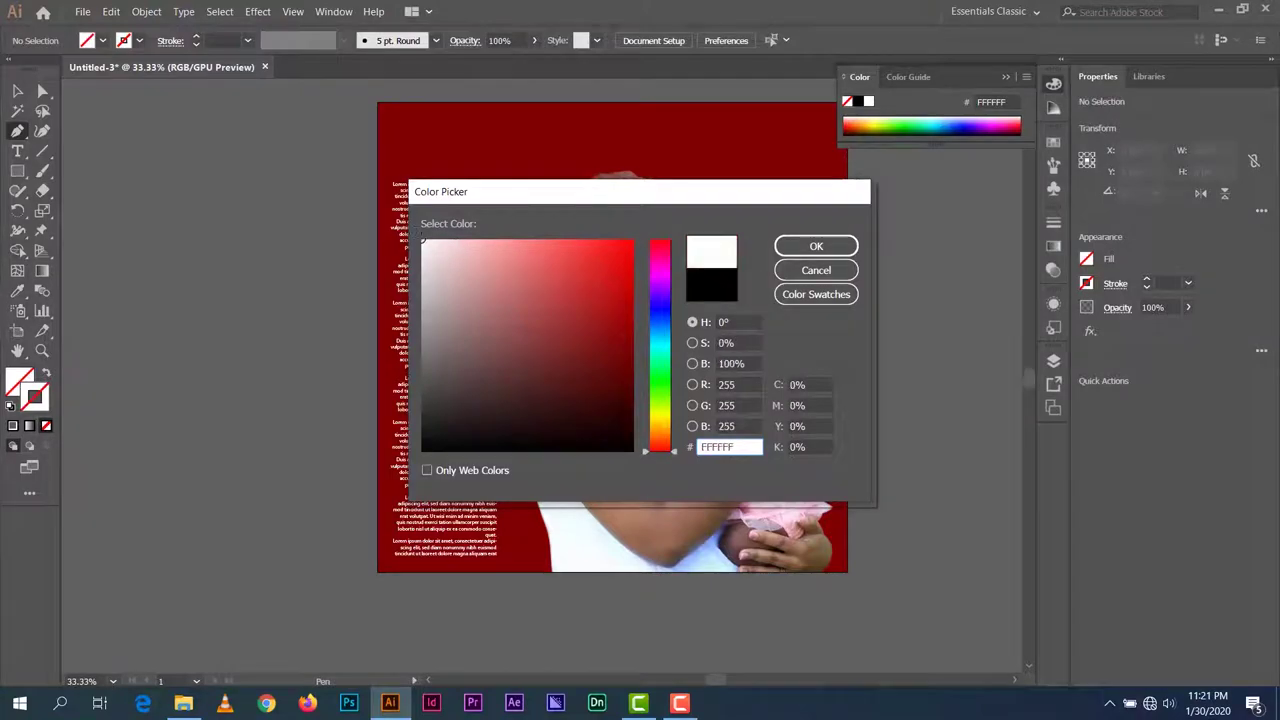
pyautogui.click(800, 250)
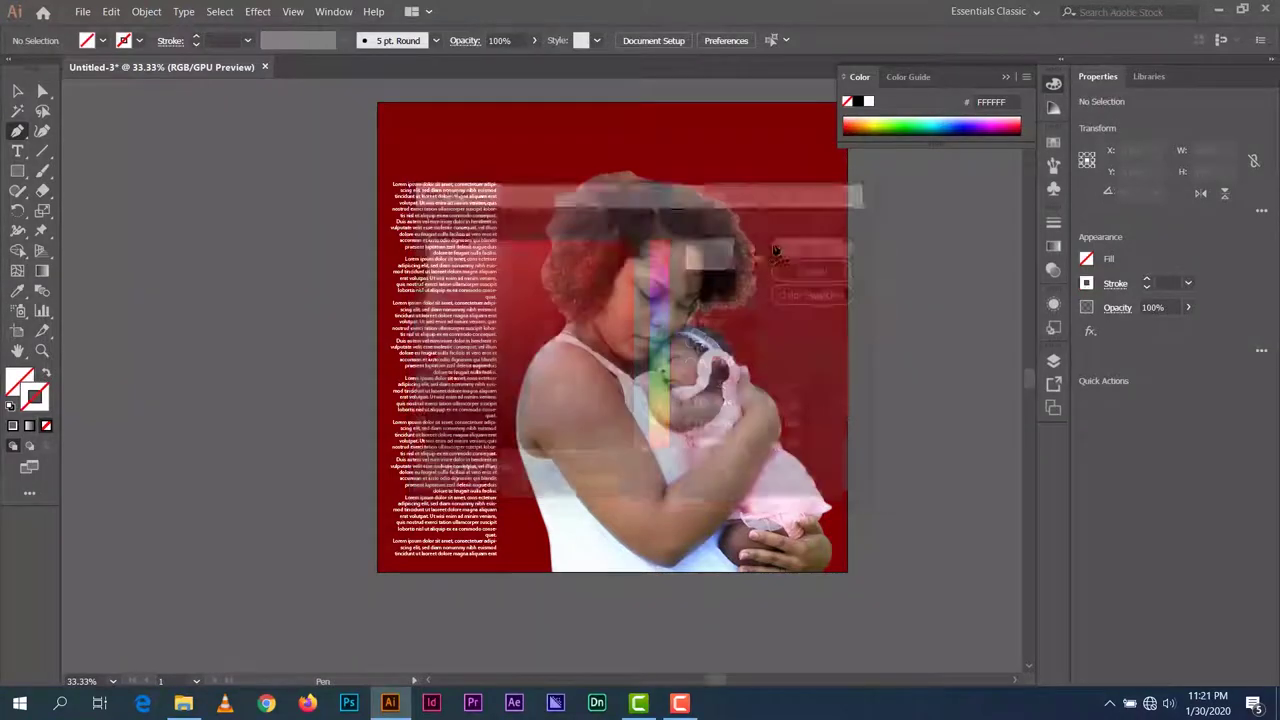
# Start a Pen path level with the text's first line, curve it around the woman's hair to her neck and make that anchor a corner
pyautogui.scroll(4, 580, 288)
pyautogui.scroll(-3, 560, 240)
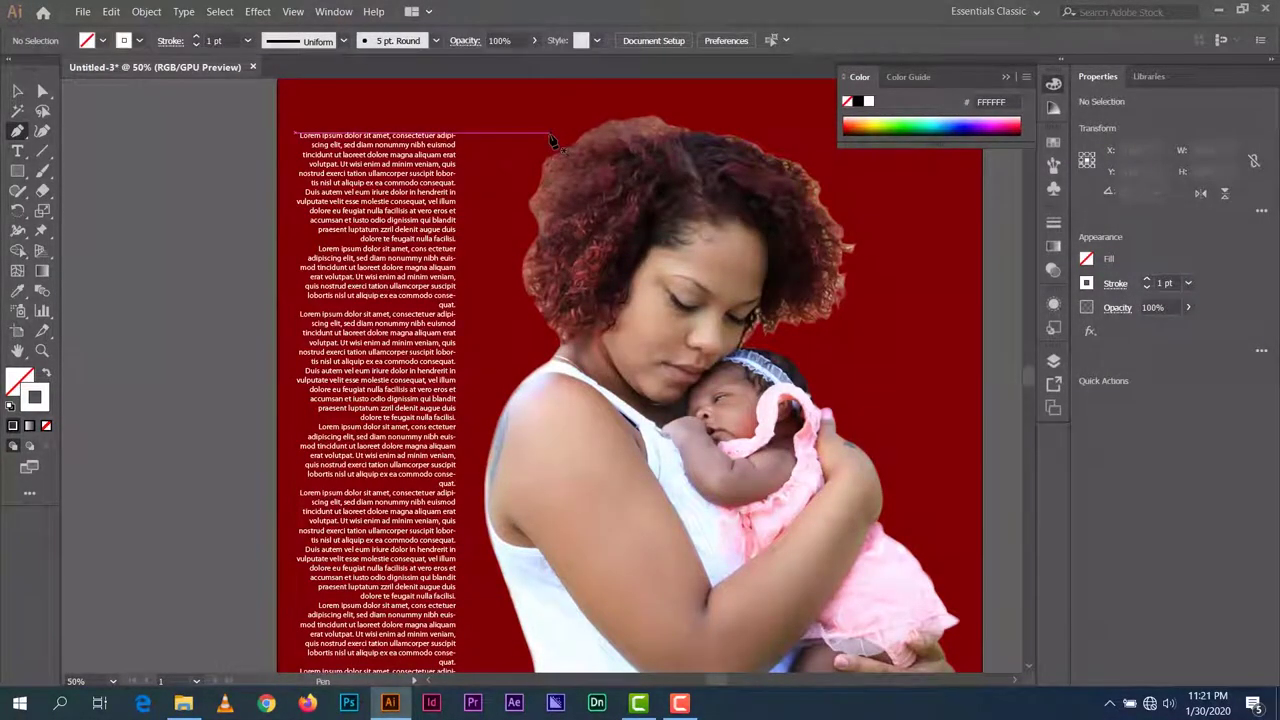
pyautogui.click(549, 132)
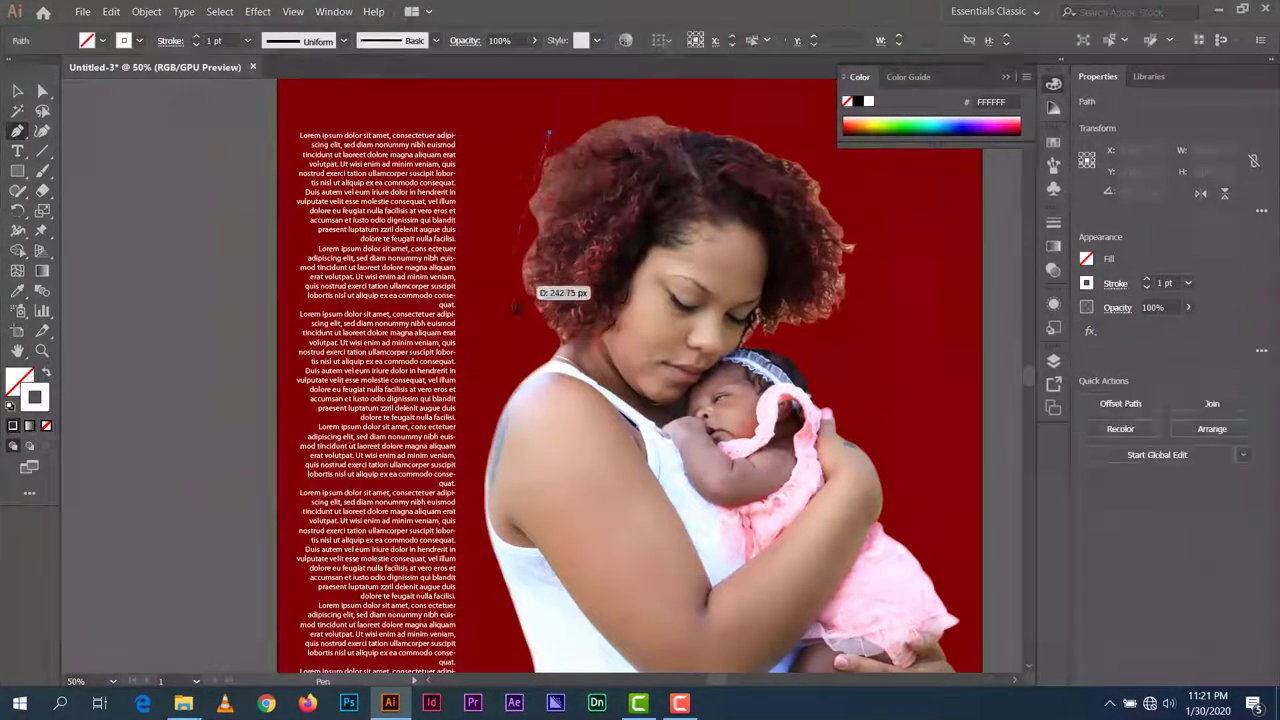
pyautogui.click(545, 338)
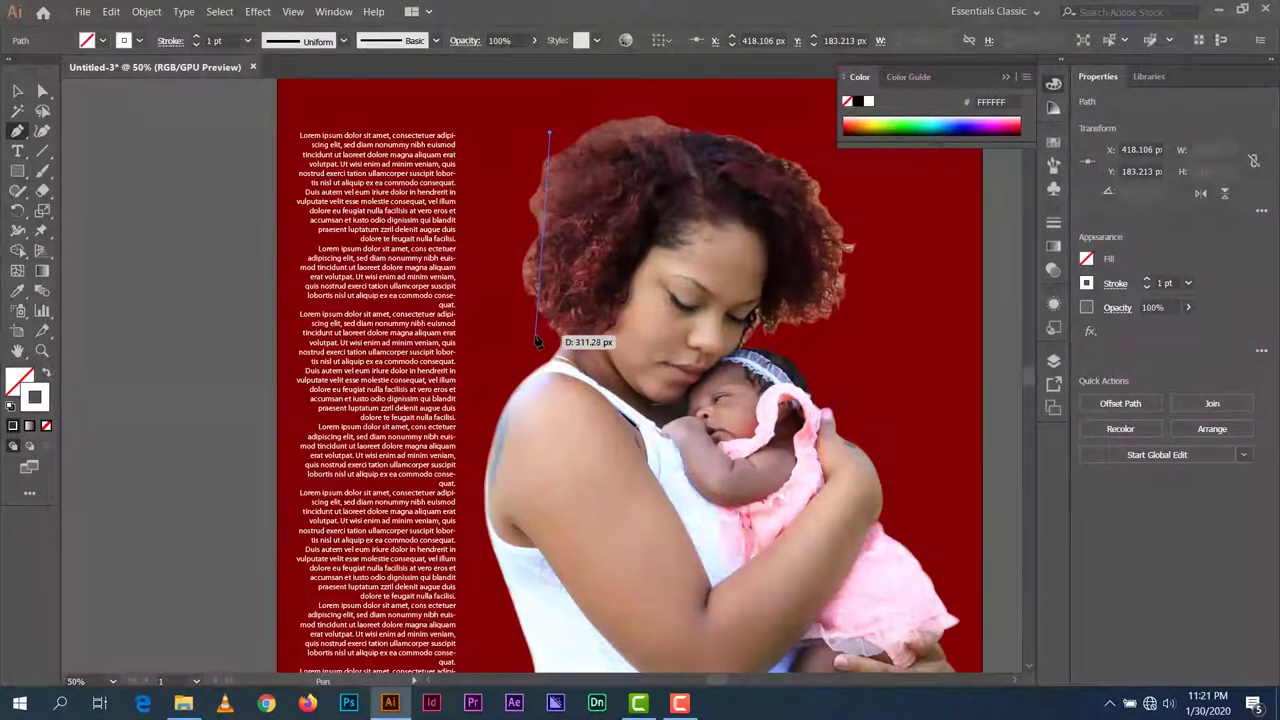
pyautogui.moveTo(557, 363); pyautogui.dragTo(595, 448)
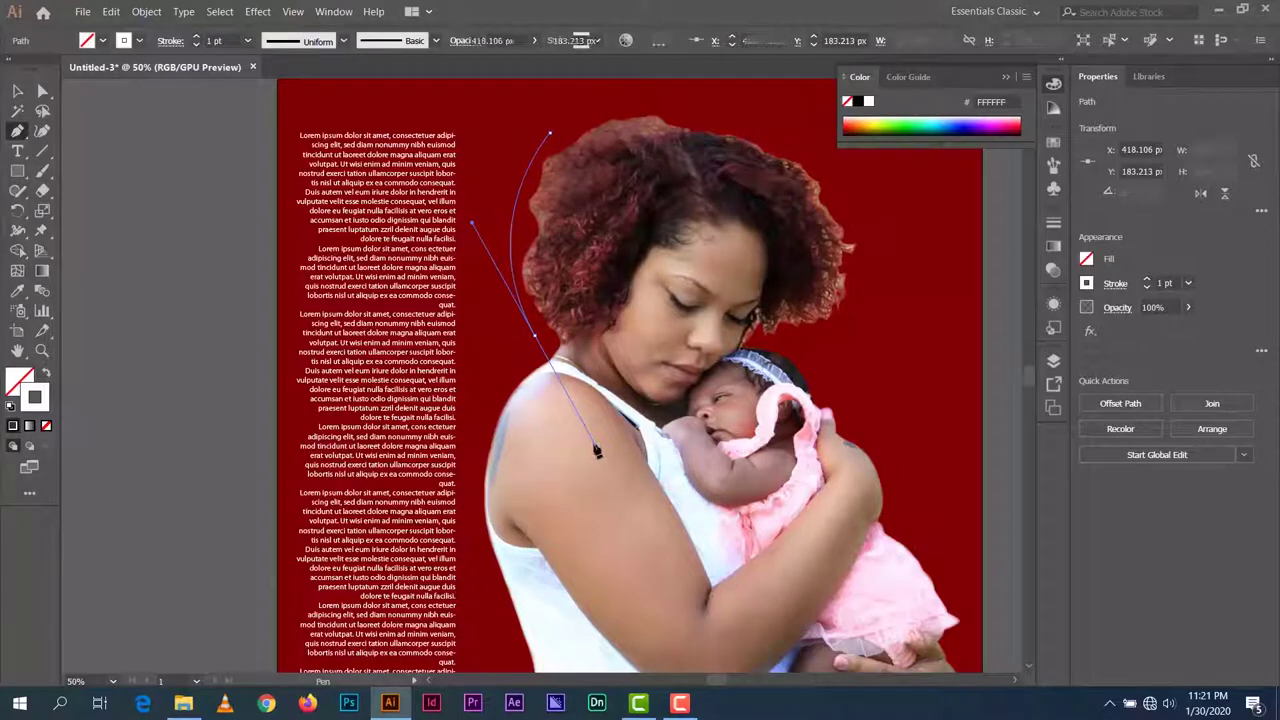
pyautogui.click(537, 343)
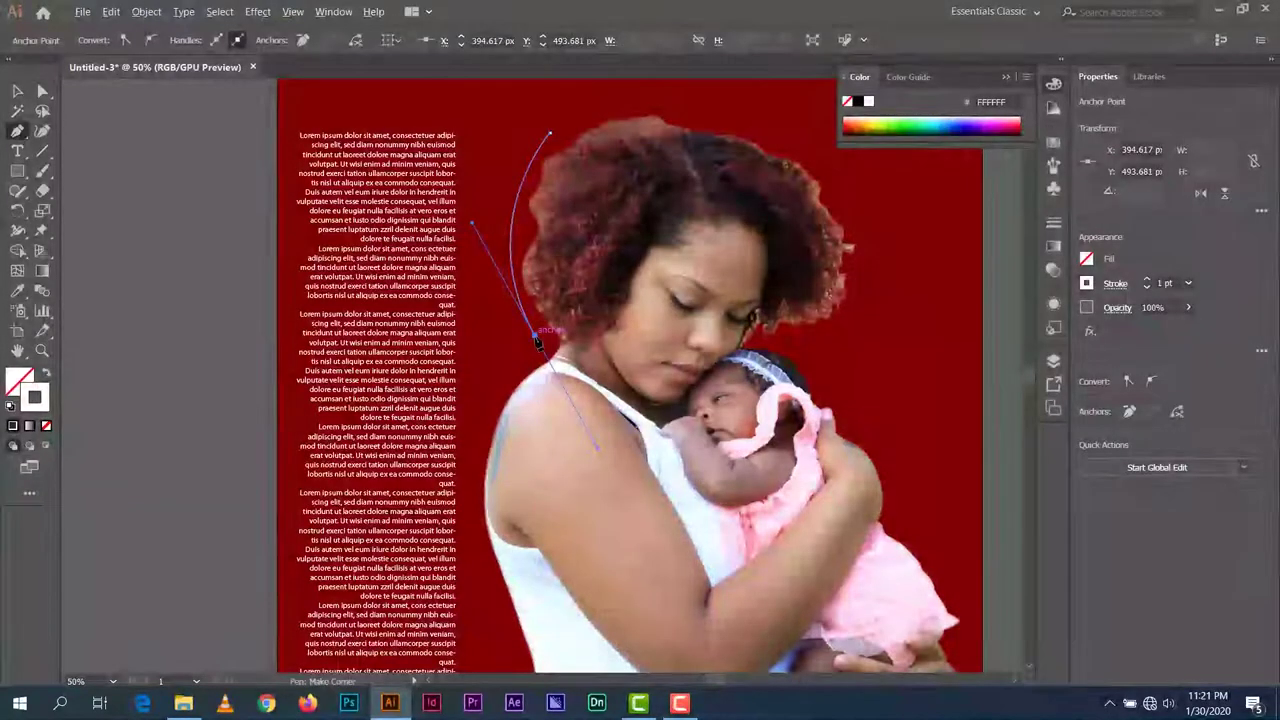
# Continue the Pen path in curves around the woman's shoulder and arm, down beside her top to the level of the text's last line
pyautogui.scroll(-2, 542, 325)
pyautogui.scroll(-2, 542, 325)
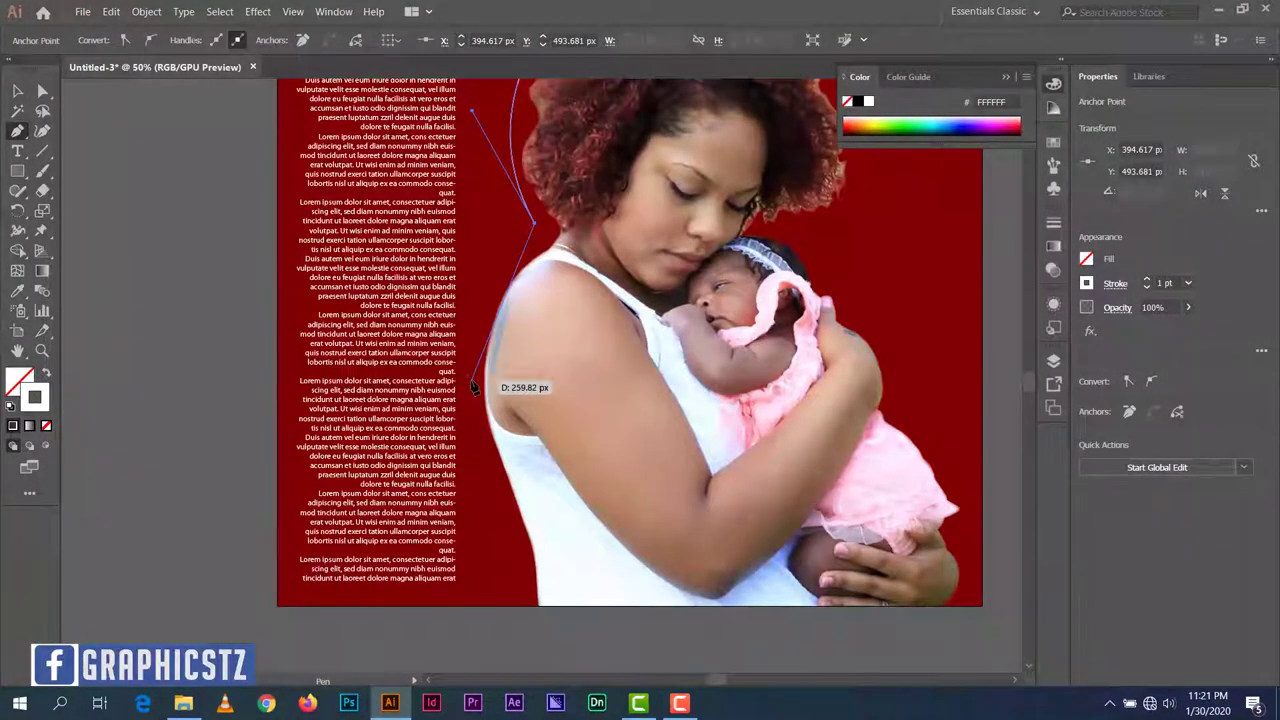
pyautogui.moveTo(474, 385); pyautogui.dragTo(481, 465)
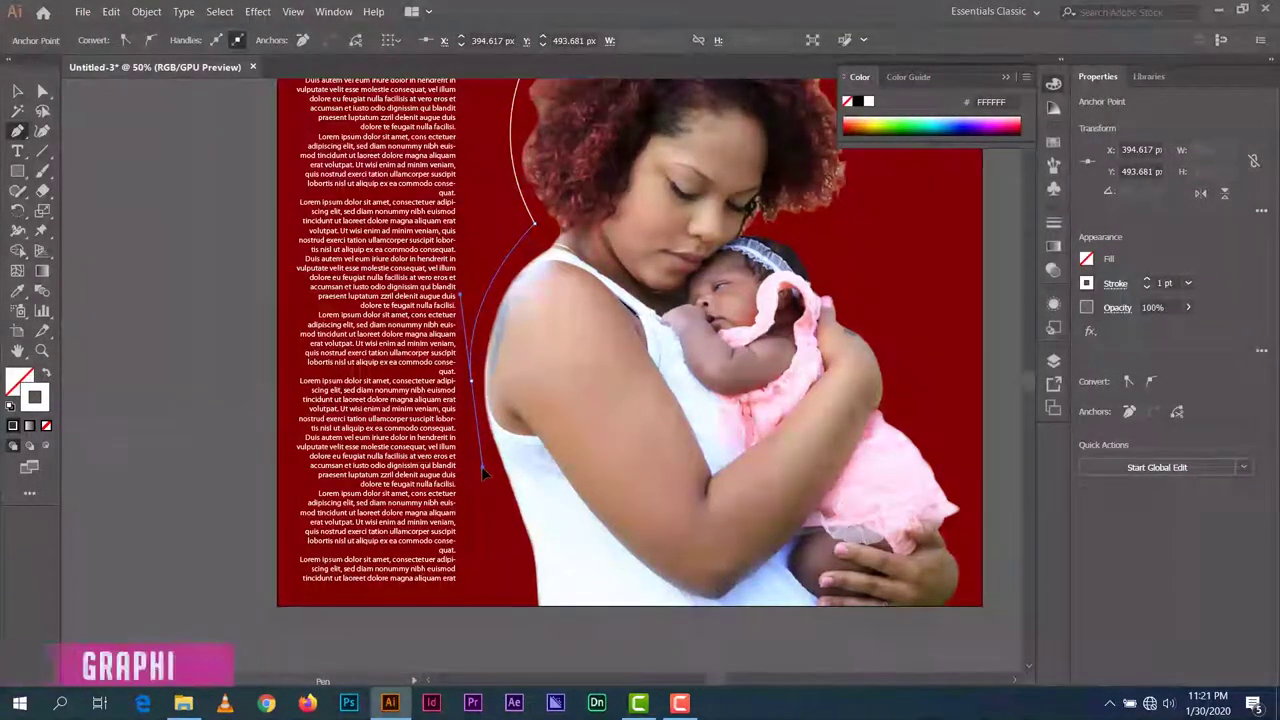
pyautogui.scroll(-2, 510, 385)
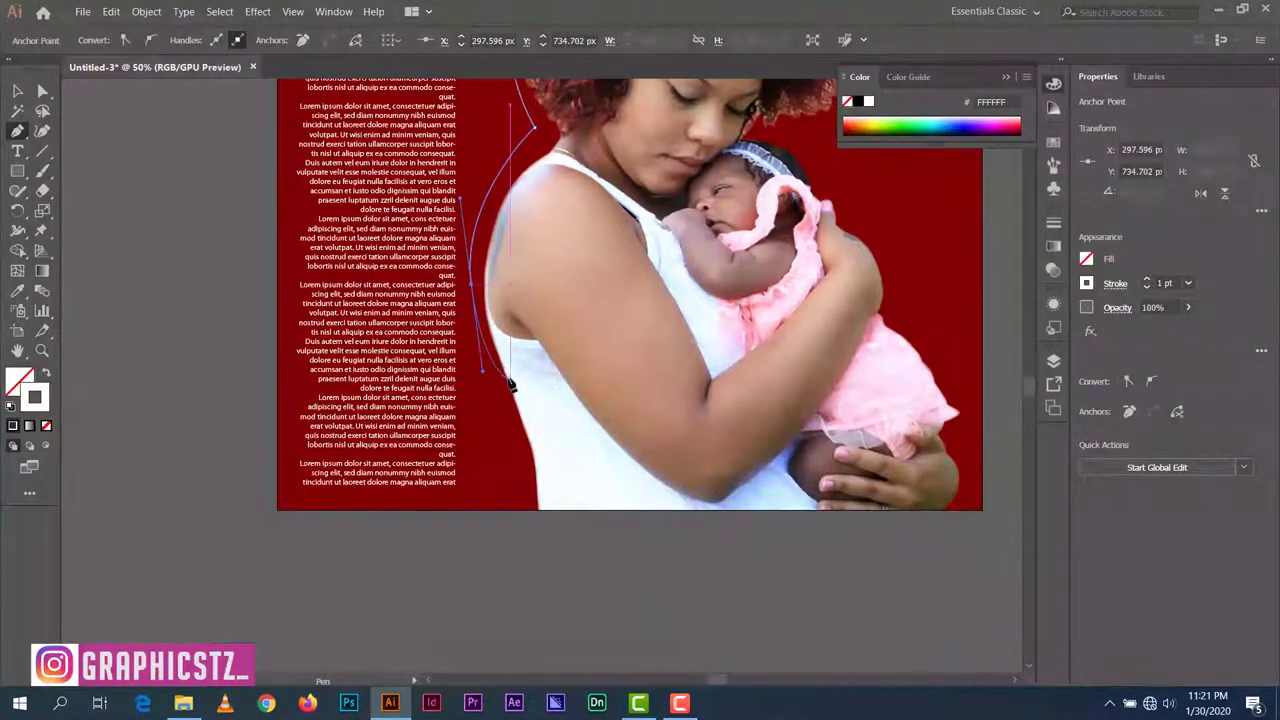
pyautogui.scroll(-1, 510, 385)
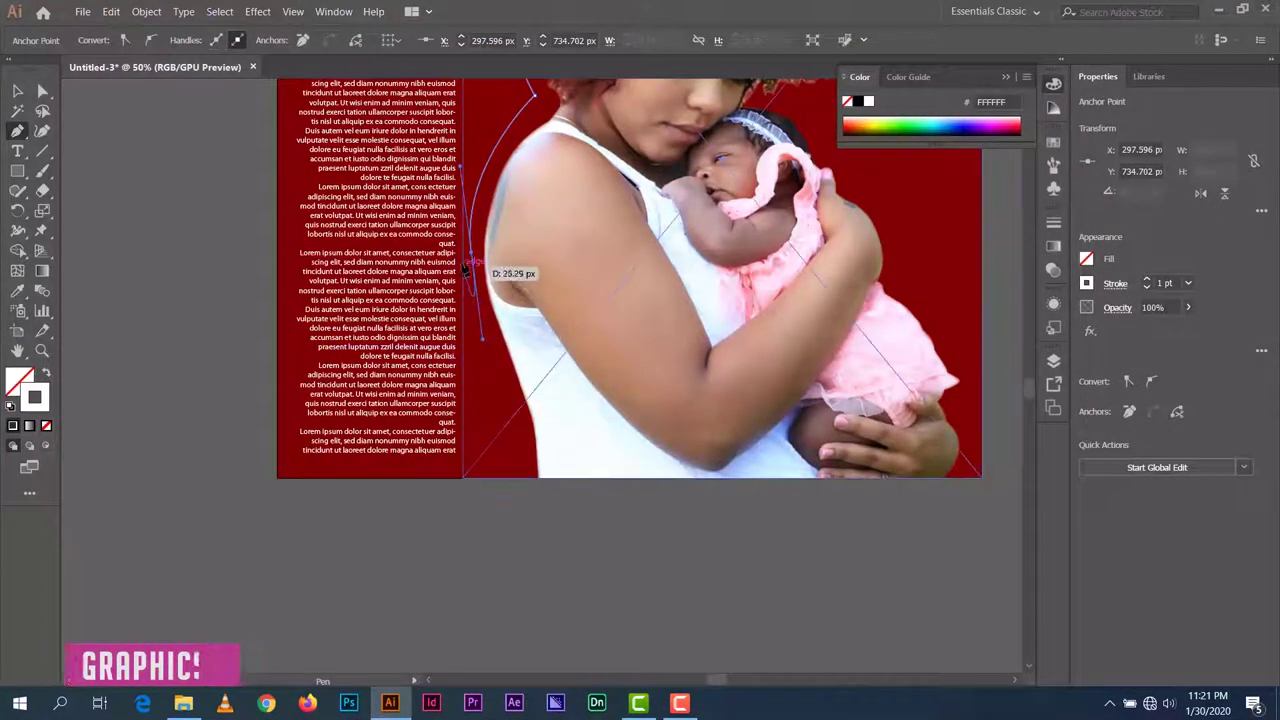
pyautogui.moveTo(465, 270); pyautogui.dragTo(474, 258)
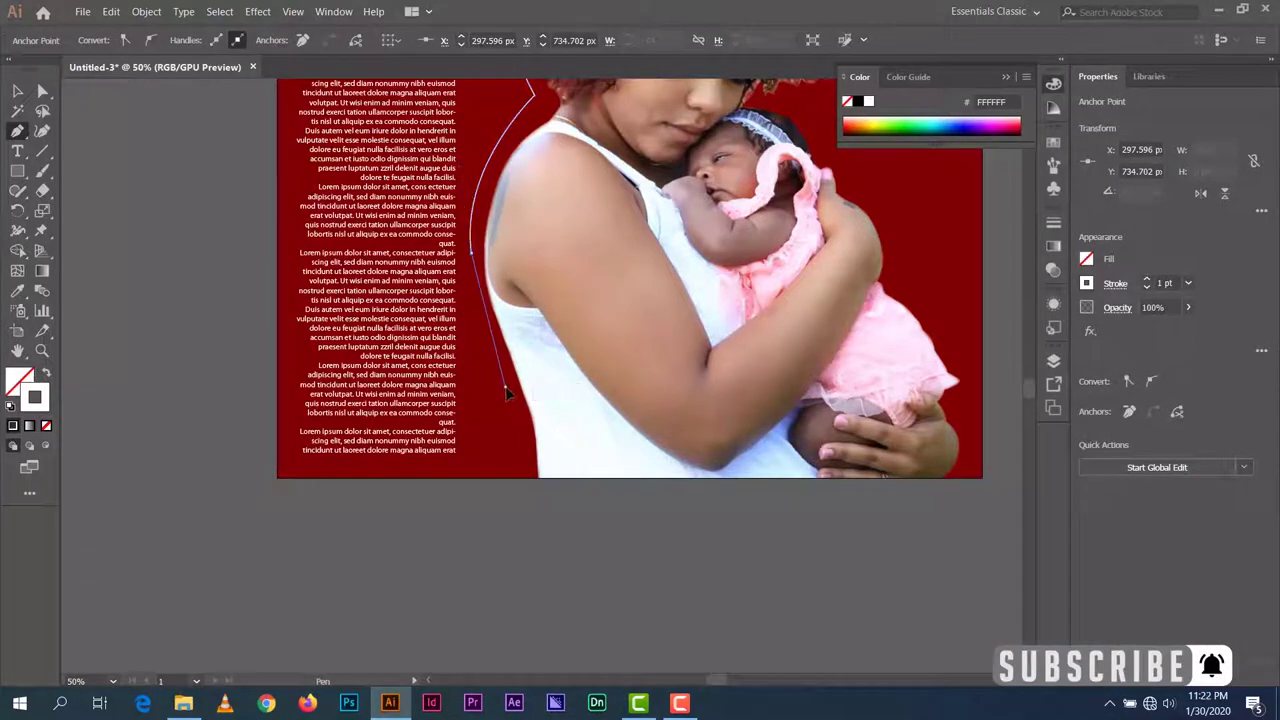
pyautogui.moveTo(538, 456)
pyautogui.mouseDown()
pyautogui.moveTo(507, 392)
pyautogui.moveTo(525, 410)
pyautogui.moveTo(515, 479)
pyautogui.mouseUp()
pyautogui.click(520, 456)
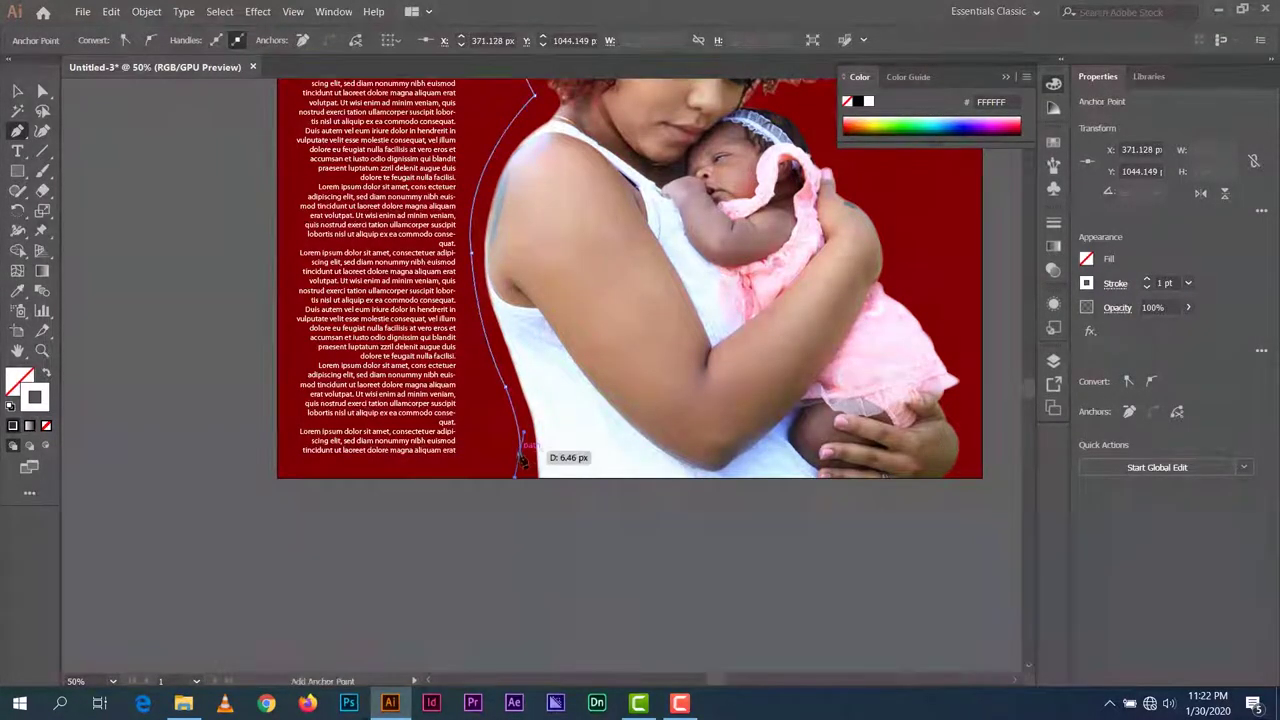
# Close the path with straight edges across and up through the woman, forming a contour shape about 232 × 861 px
pyautogui.moveTo(547, 465); pyautogui.dragTo(663, 554)
pyautogui.moveTo(551, 181)
pyautogui.mouseDown()
pyautogui.moveTo(540, 249)
pyautogui.moveTo(567, 180)
pyautogui.moveTo(582, 186)
pyautogui.moveTo(540, 185)
pyautogui.moveTo(562, 203)
pyautogui.mouseUp()
pyautogui.scroll(-3, 562, 203)
pyautogui.scroll(-1, 562, 203)
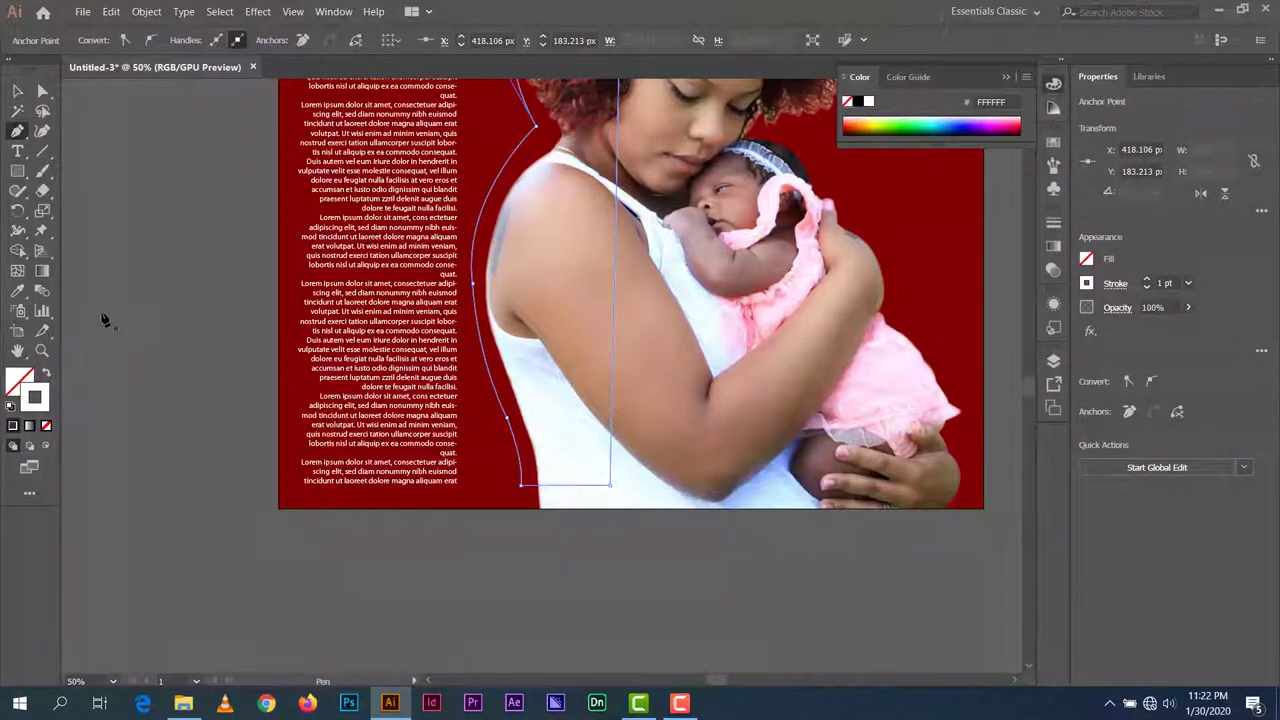
# Directly select the contour's lower anchors and move the one beside the woman's arm to about X 295.8, Y 739.8 px
pyautogui.press('a')
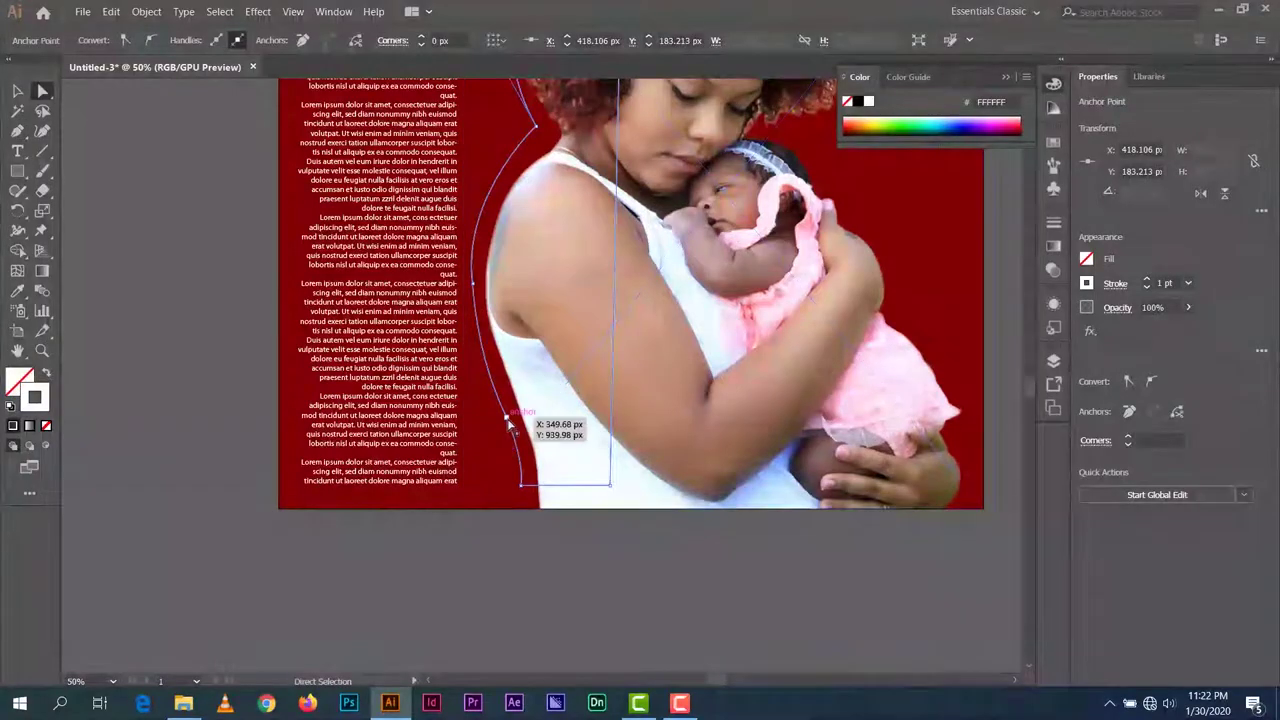
pyautogui.click(508, 416)
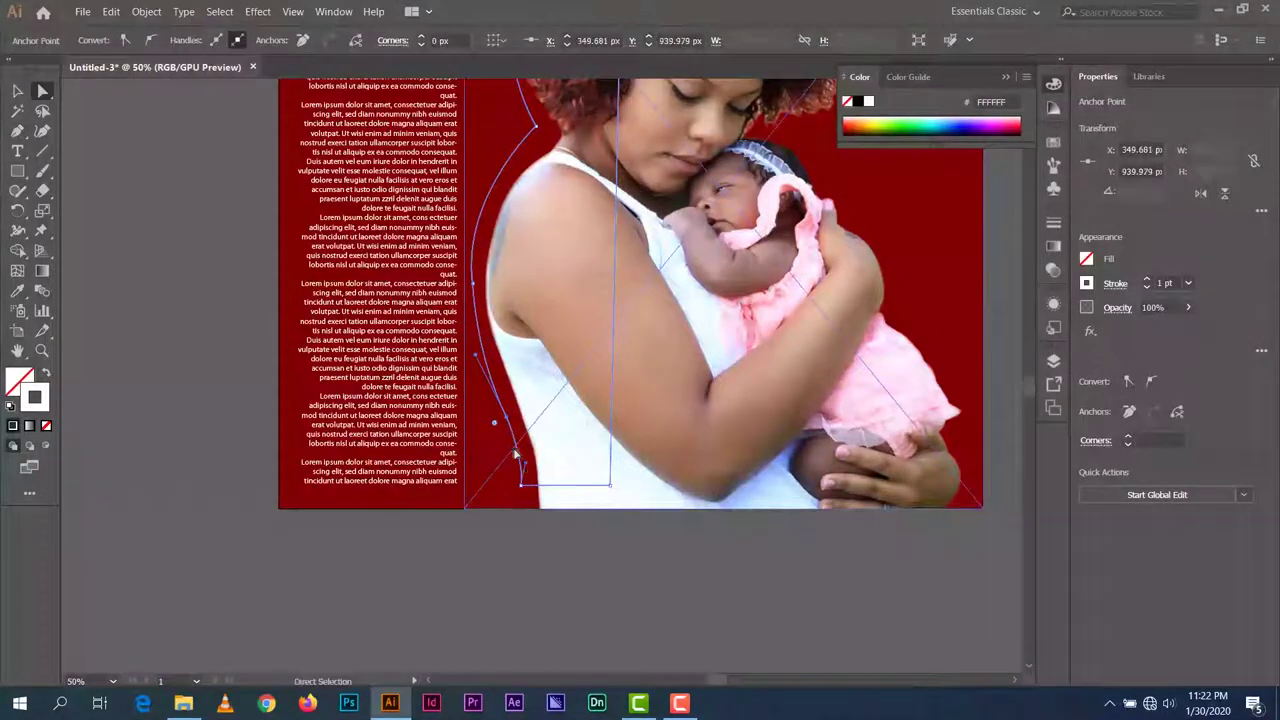
pyautogui.click(477, 360)
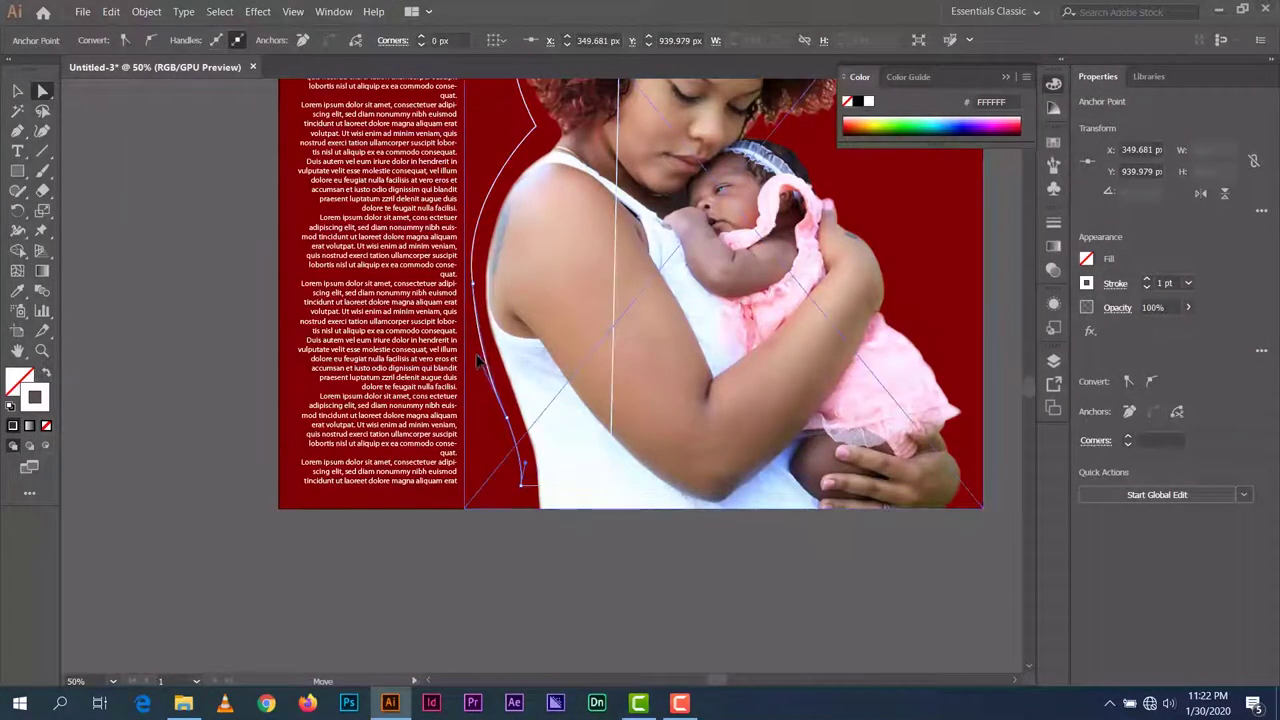
pyautogui.click(477, 360)
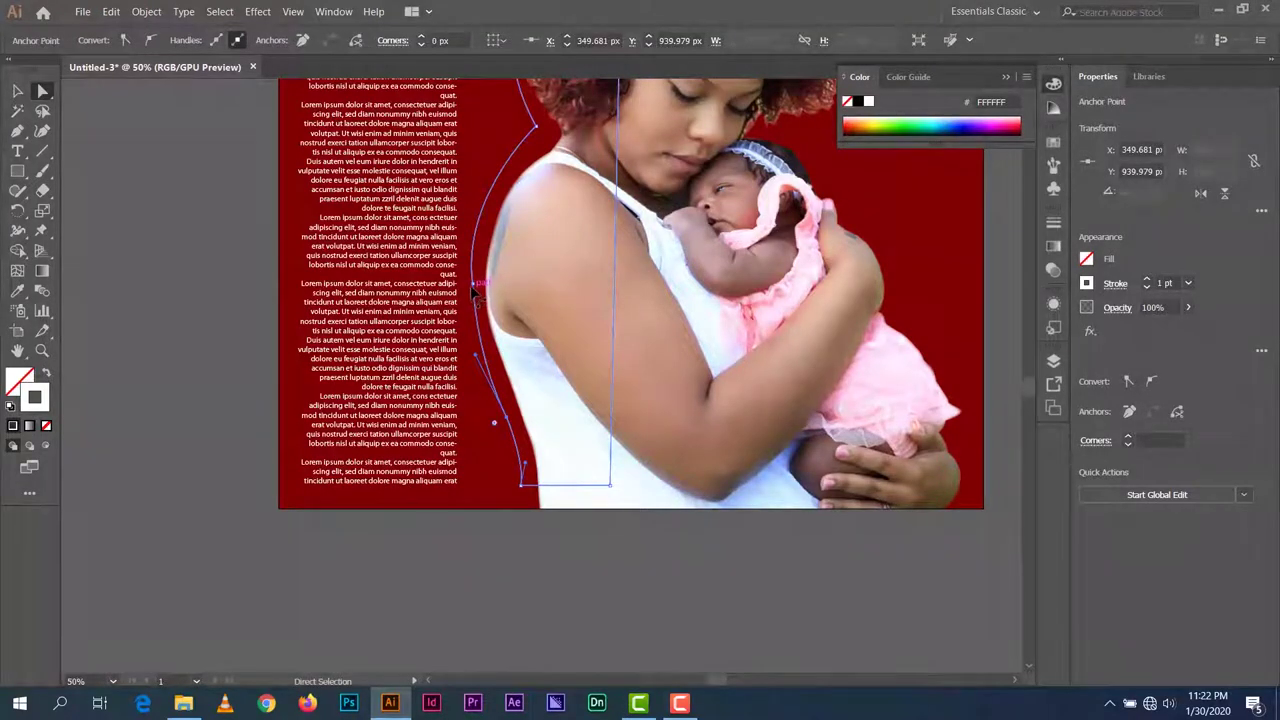
pyautogui.moveTo(476, 285); pyautogui.dragTo(466, 257)
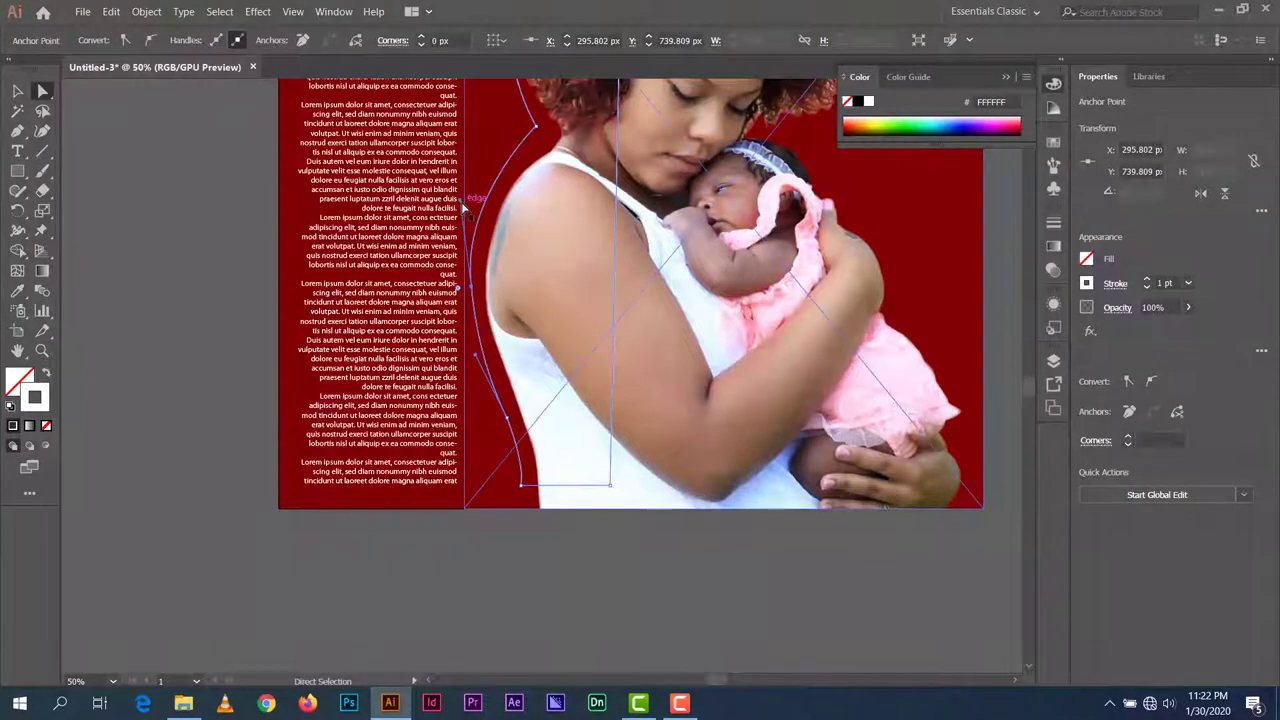
pyautogui.moveTo(463, 205); pyautogui.dragTo(476, 284)
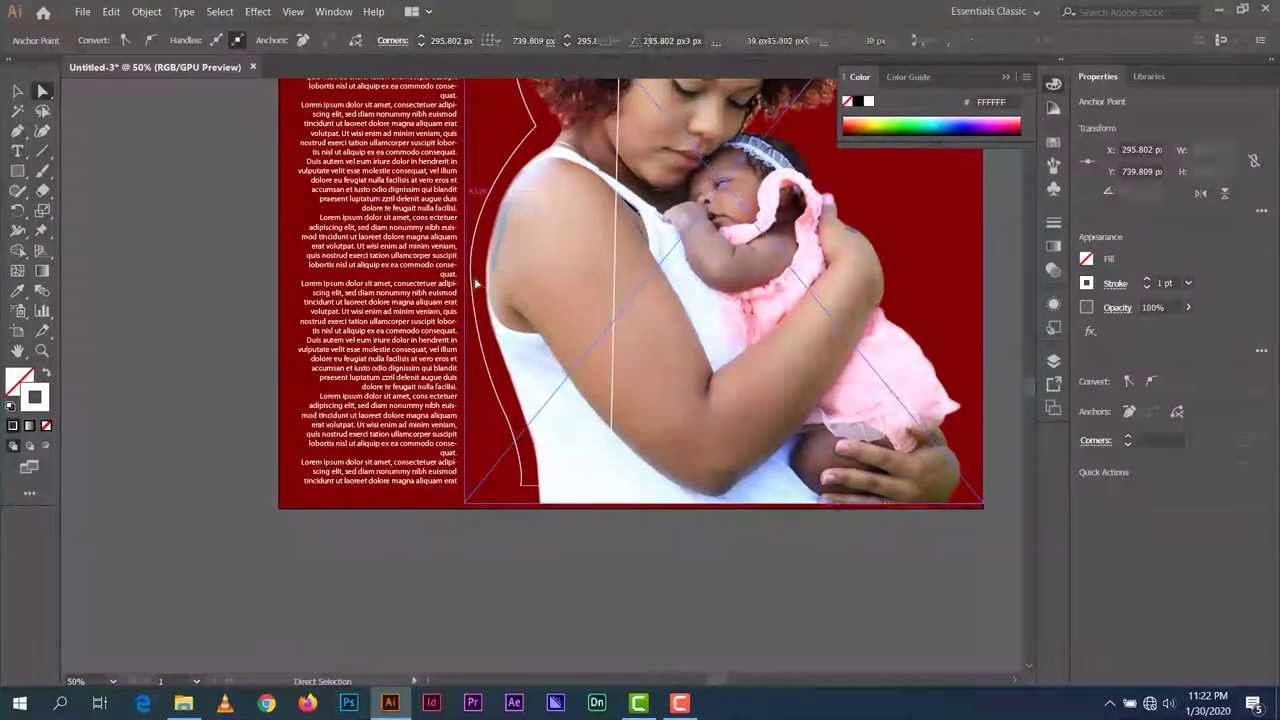
pyautogui.click(476, 296)
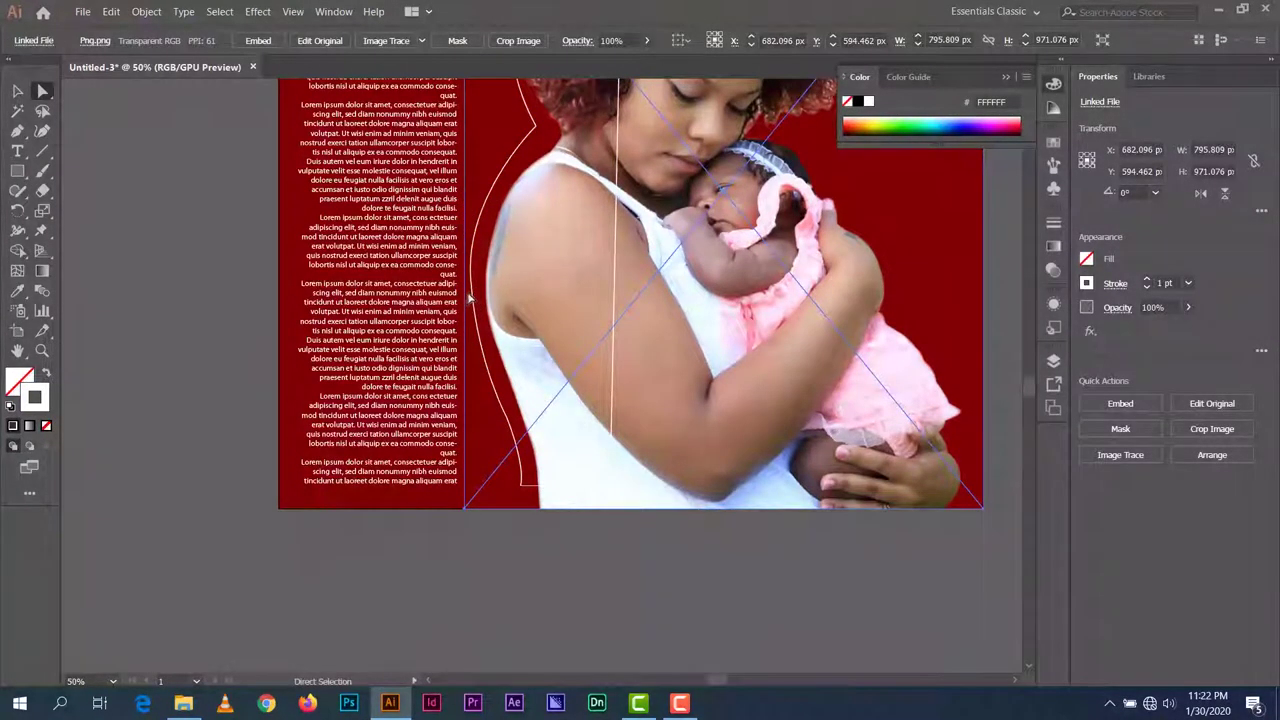
pyautogui.click(472, 294)
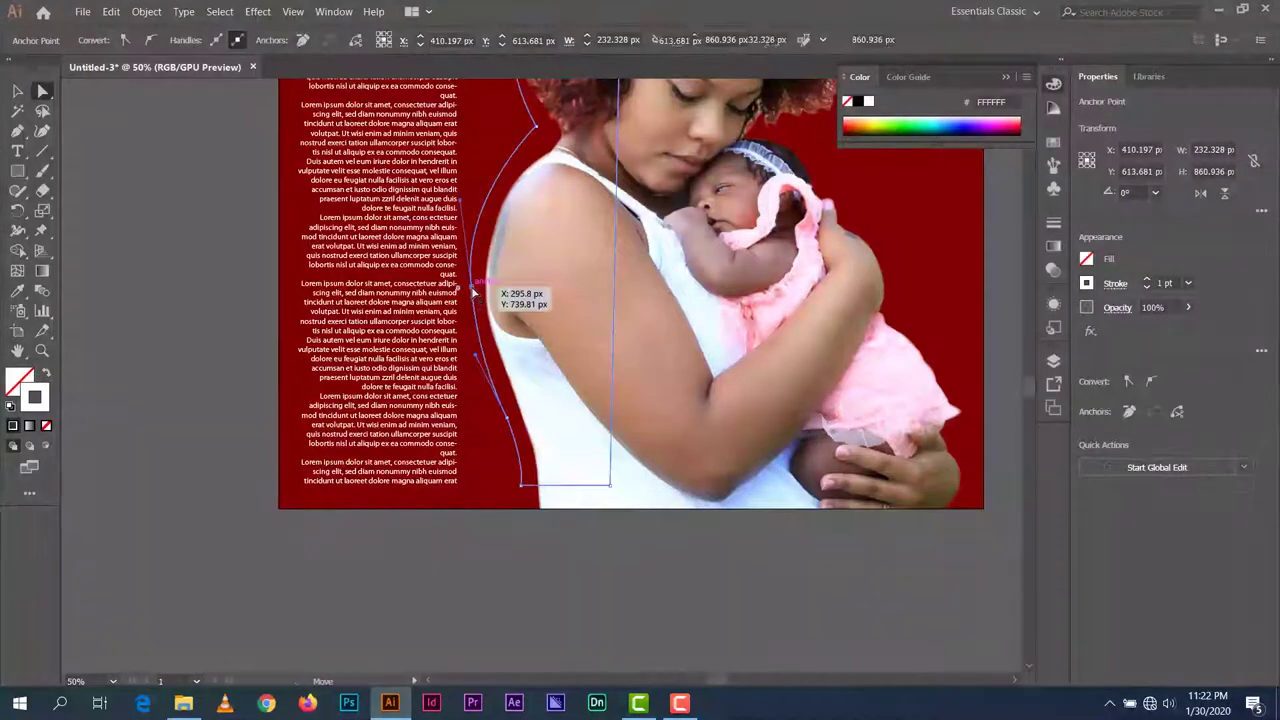
# Smooth the contour along the arm by adjusting the direction handles of its arm anchor and the anchor below, and return to the Selection tool
pyautogui.click(474, 292)
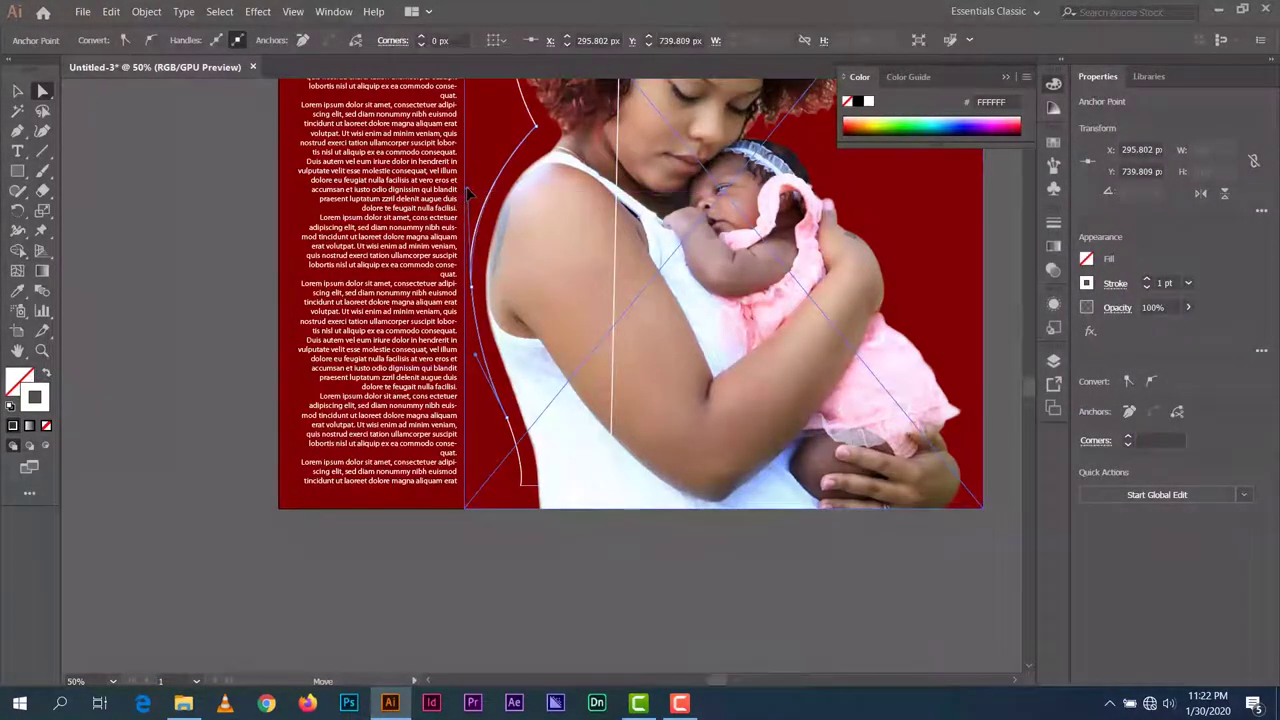
pyautogui.click(467, 187)
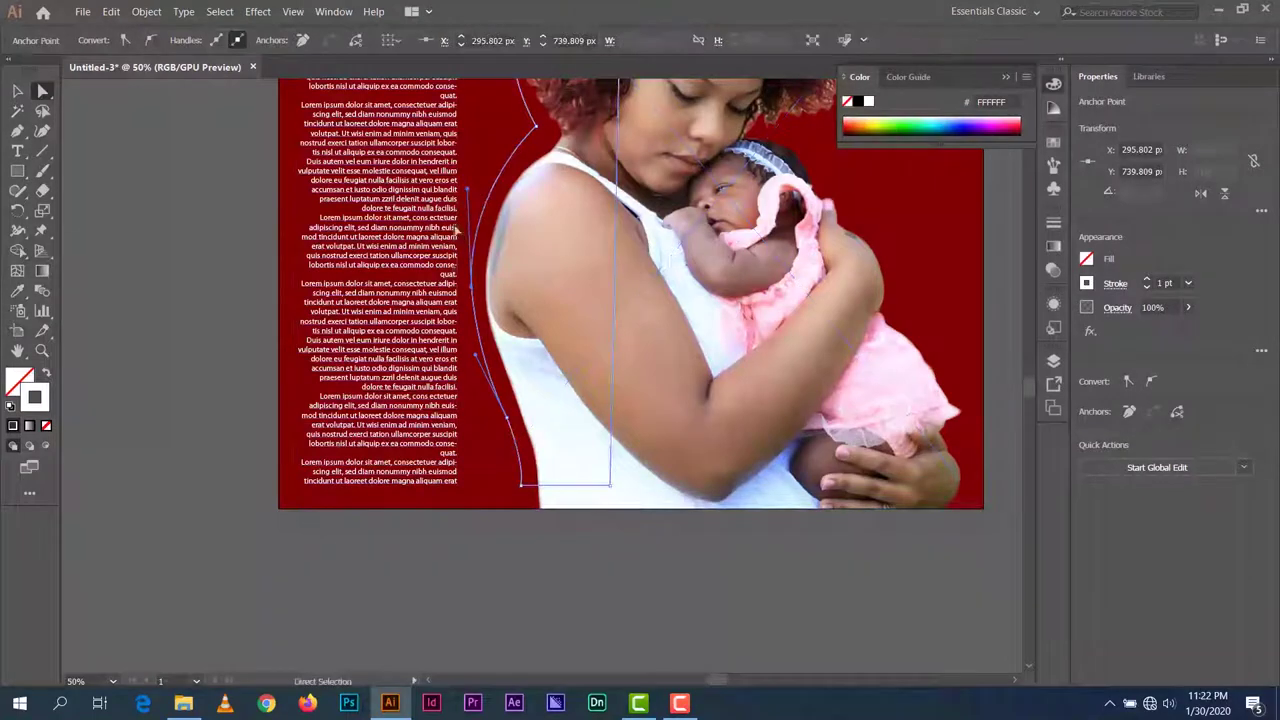
pyautogui.click(508, 419)
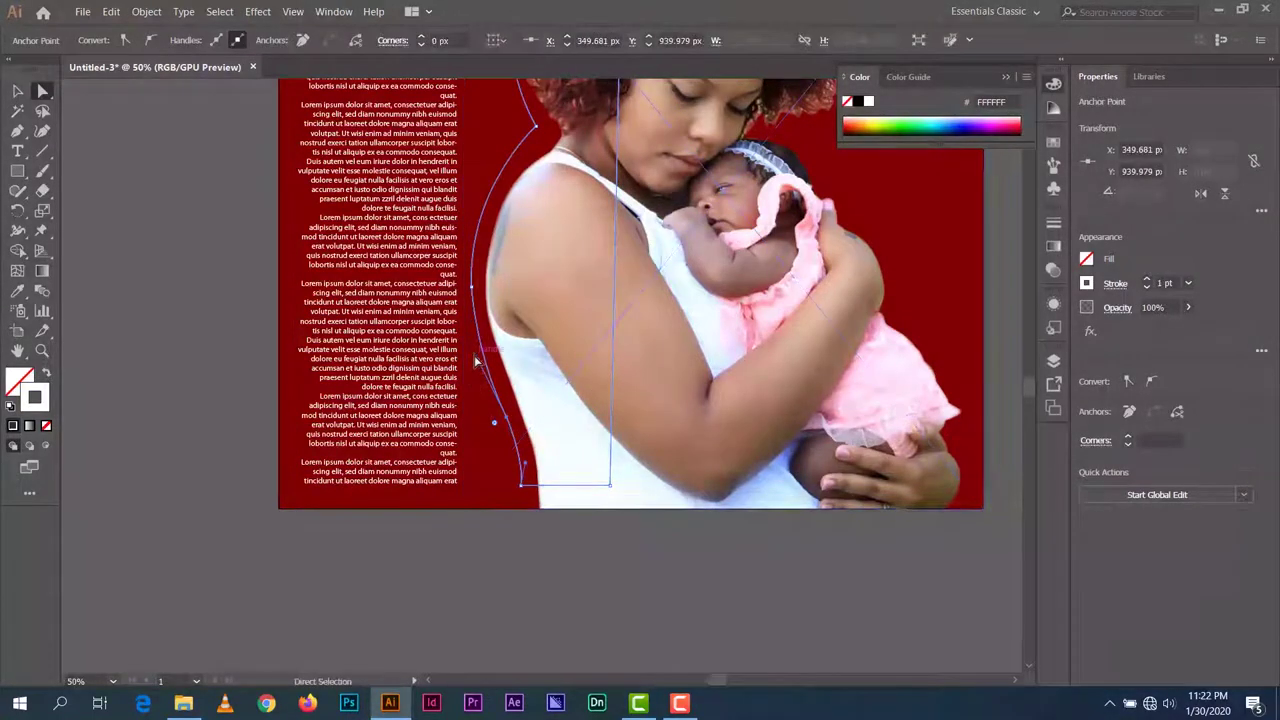
pyautogui.moveTo(477, 362); pyautogui.dragTo(467, 352)
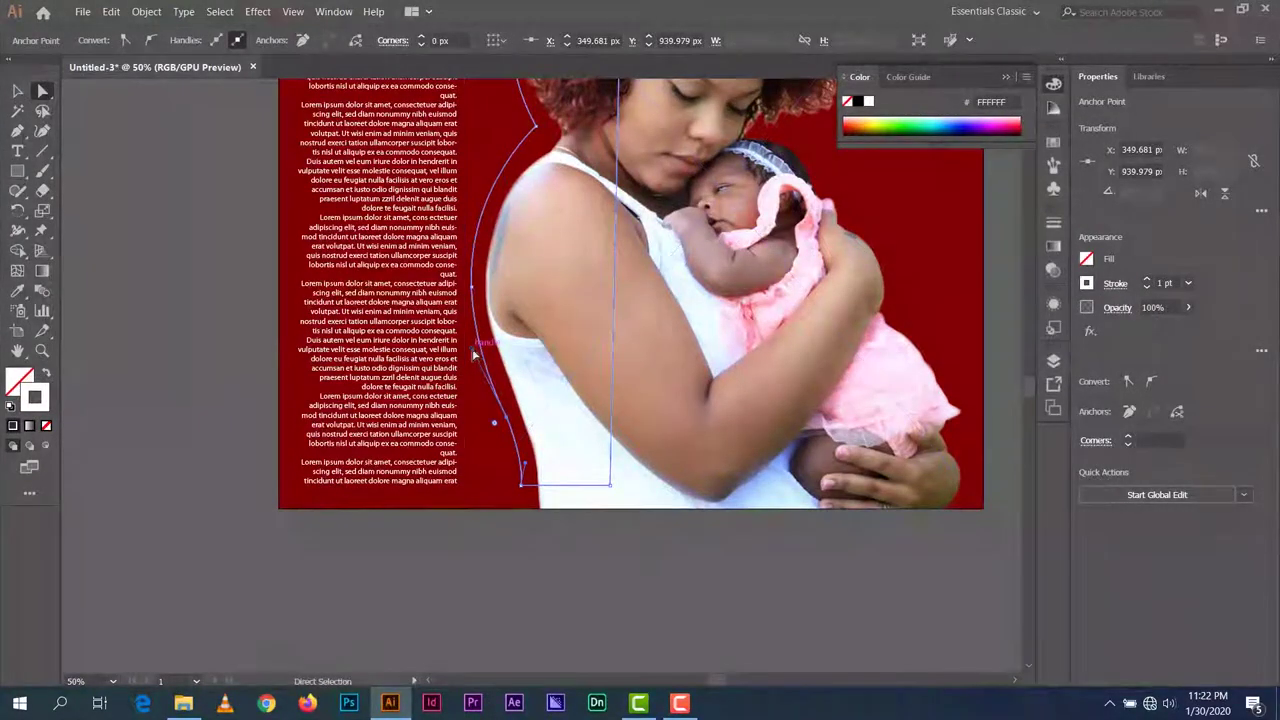
pyautogui.moveTo(475, 355); pyautogui.dragTo(484, 350)
pyautogui.scroll(4, 537, 396)
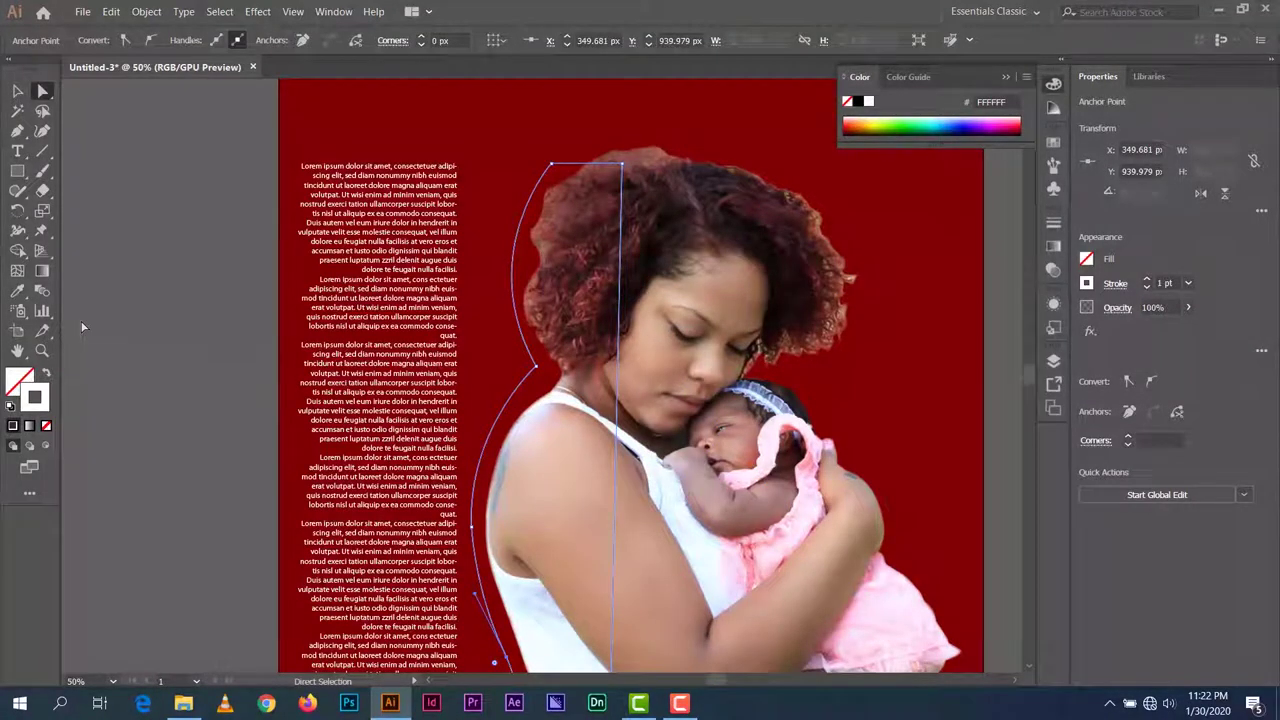
pyautogui.click(17, 91)
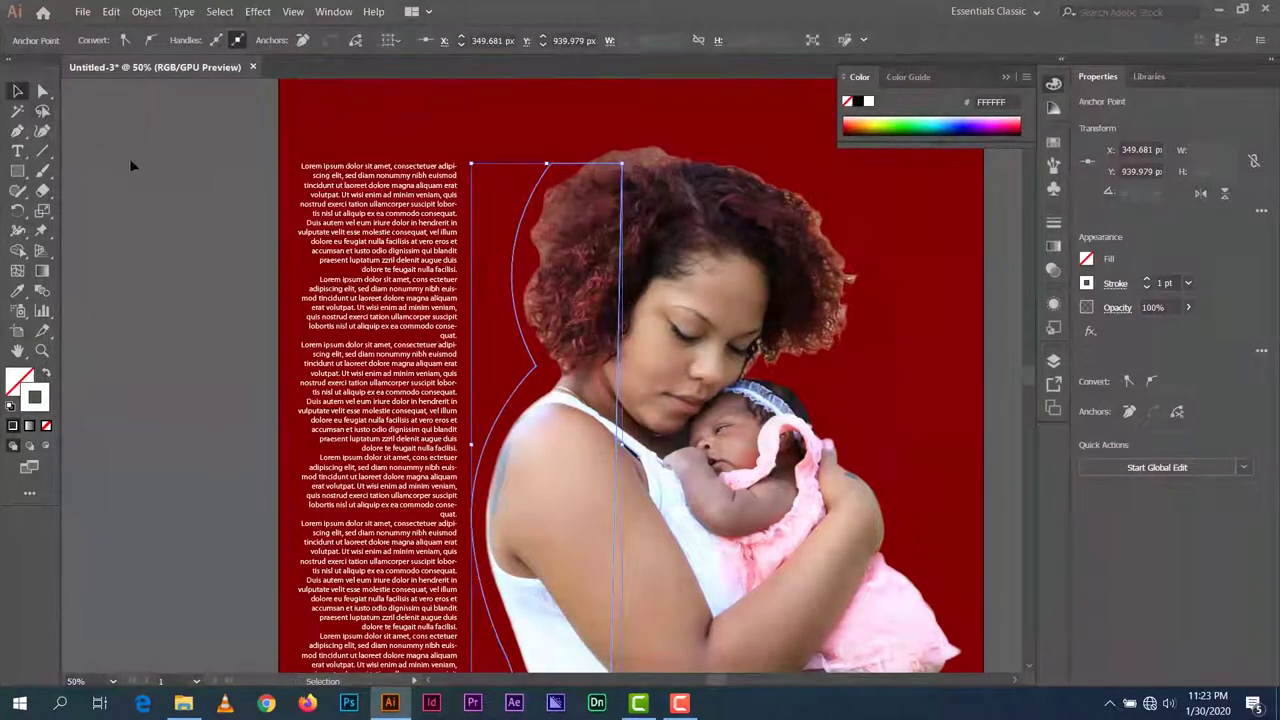
# Apply a text wrap to the contour path that follows the woman's hair, shoulder and arm
pyautogui.click(262, 211)
pyautogui.click(558, 166)
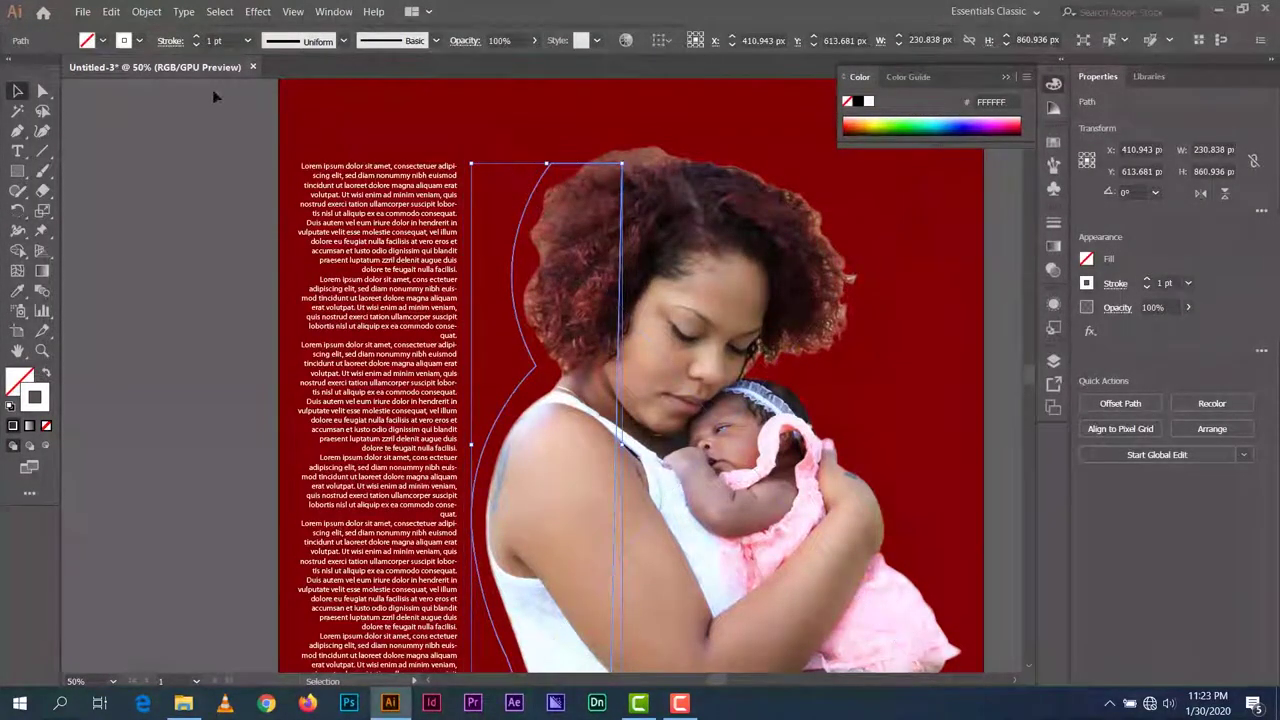
pyautogui.click(146, 11)
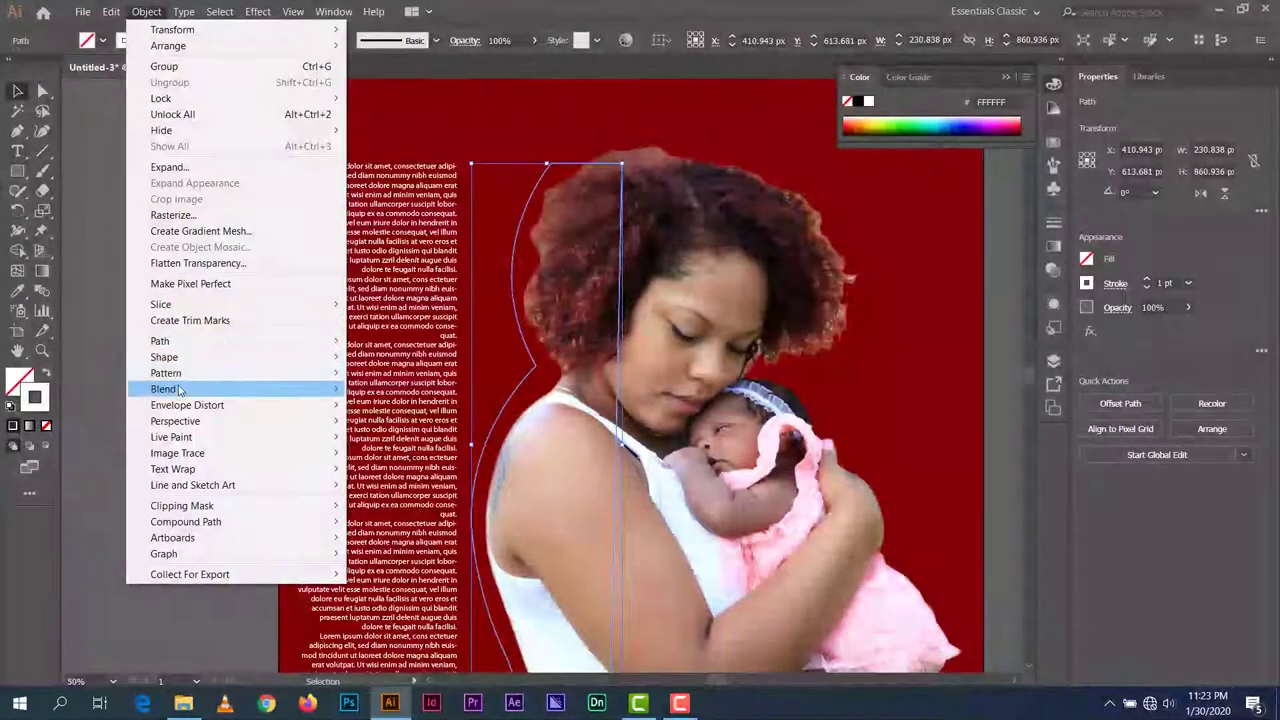
pyautogui.moveTo(173, 477)
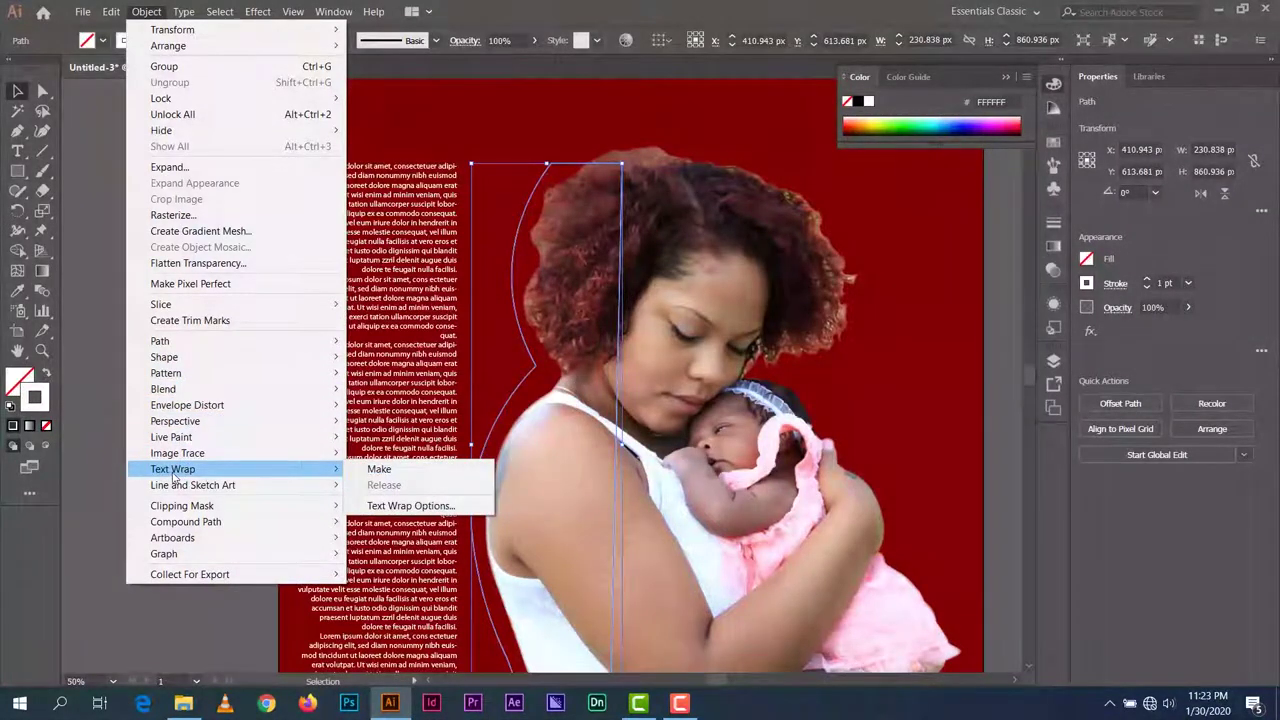
pyautogui.click(443, 469)
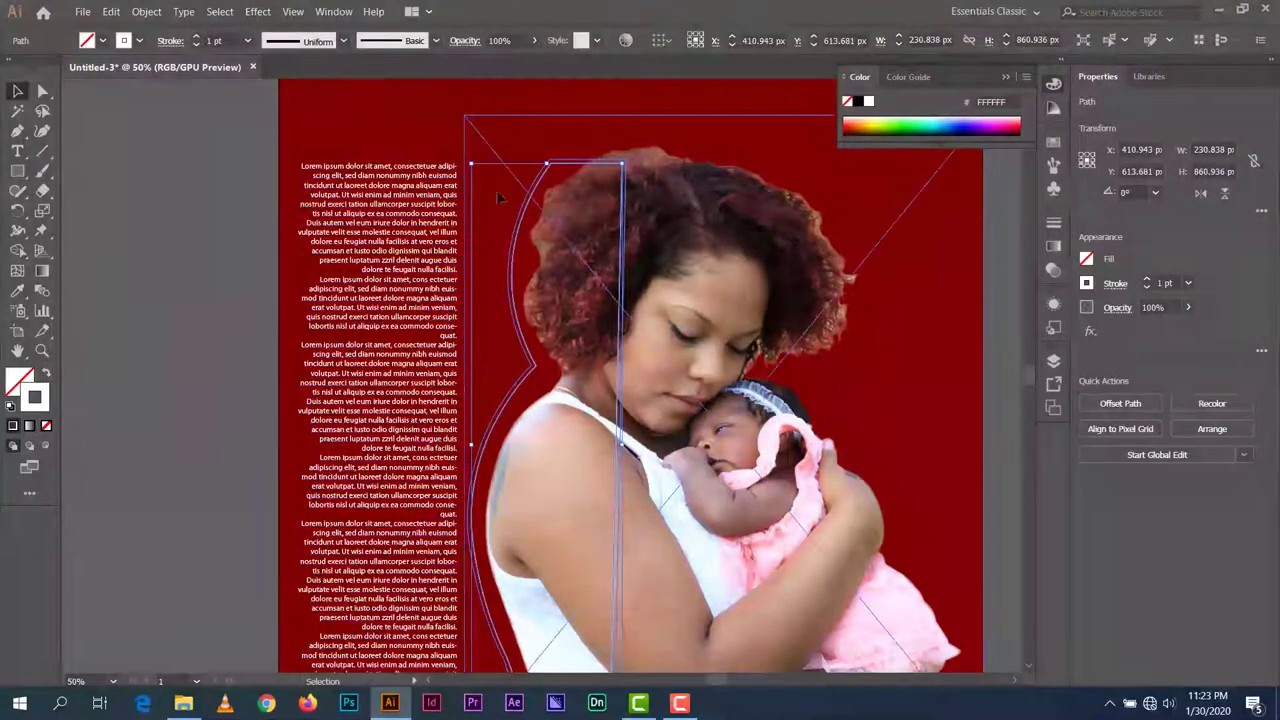
# Move the text block horizontally towards the woman so it overlaps the contour, to about X 266 px
pyautogui.click(357, 183)
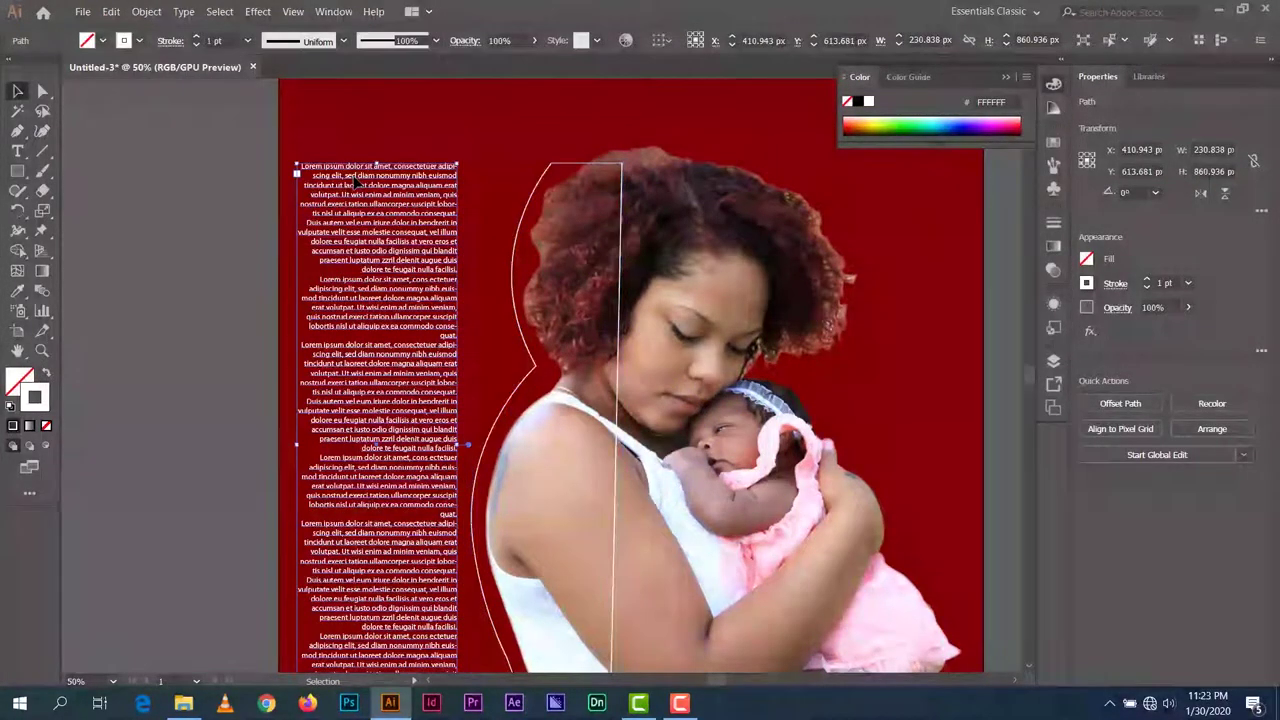
pyautogui.moveTo(357, 183); pyautogui.dragTo(431, 184)
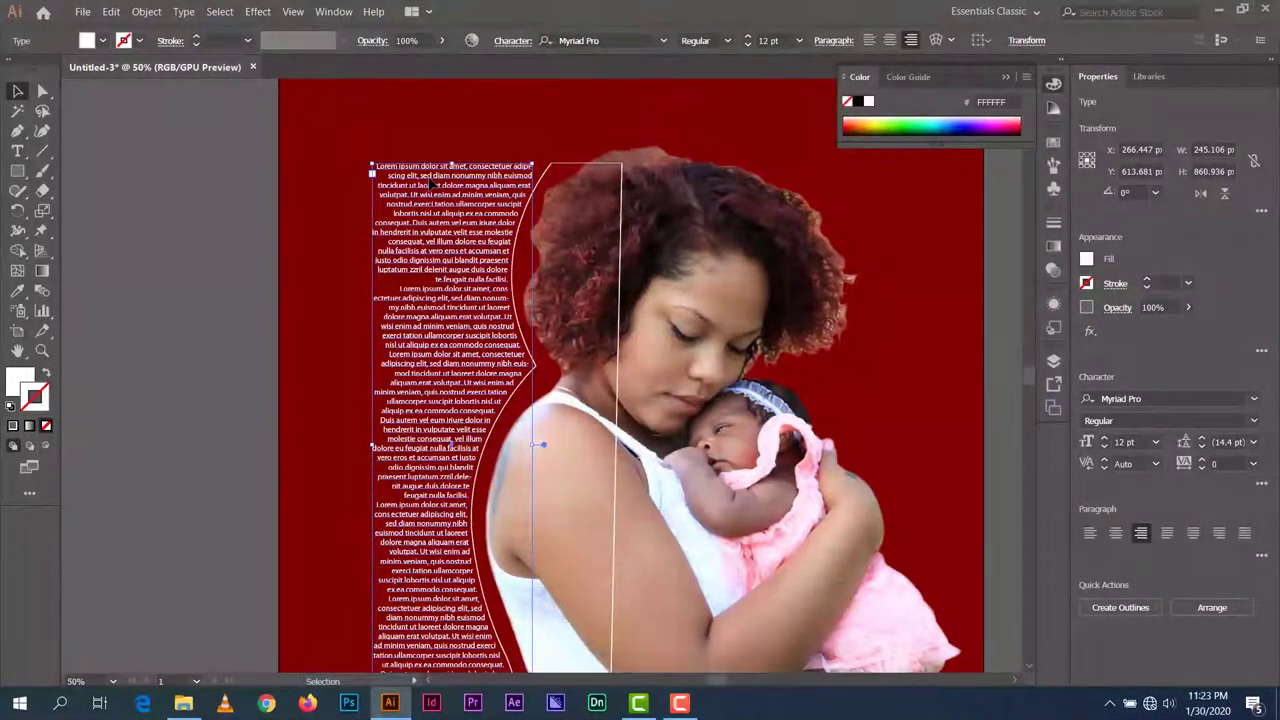
pyautogui.scroll(-1, 430, 184)
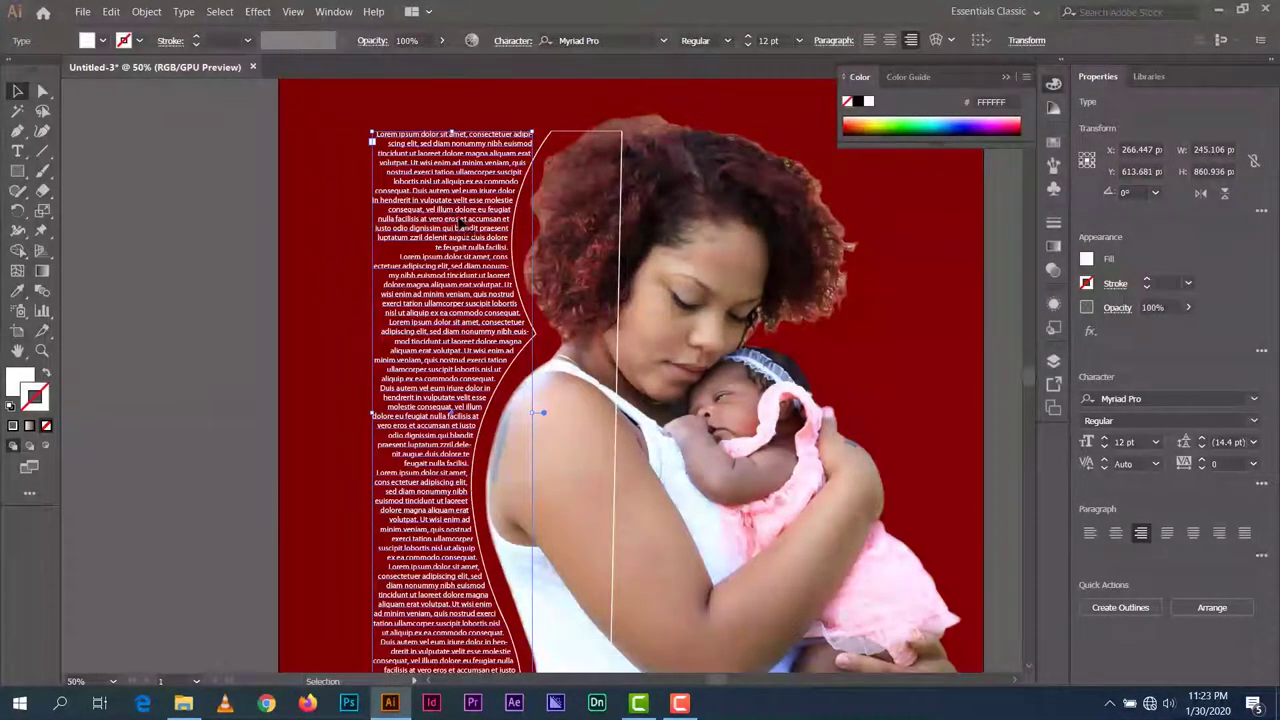
# Set the font size of all the text in the wrapped block to 16 pt
pyautogui.doubleClick(457, 212)
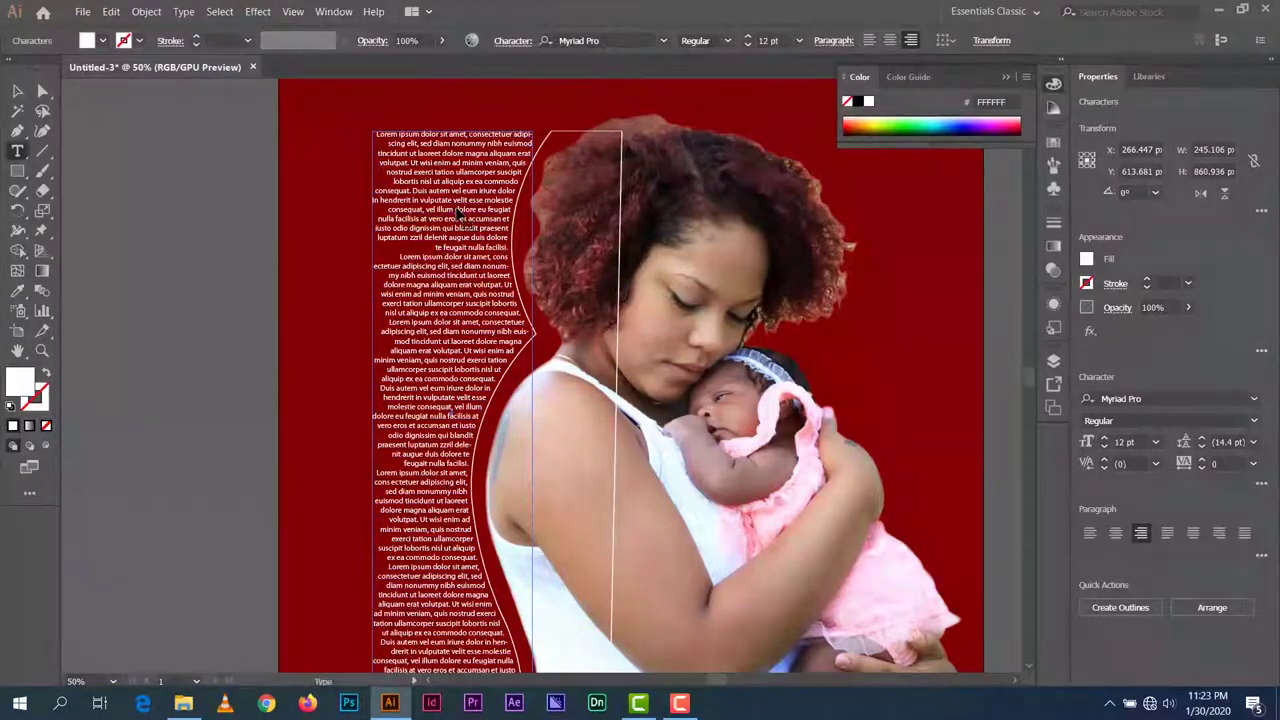
pyautogui.hotkey('ctrl', 'a')
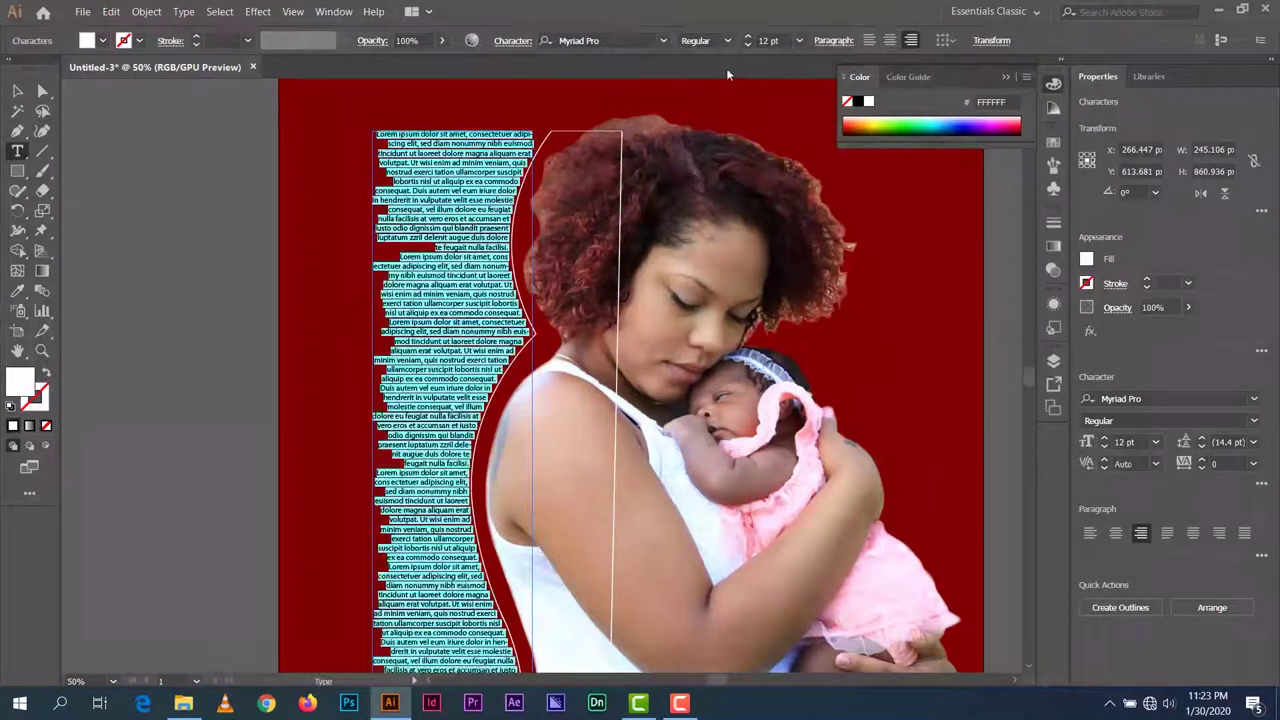
pyautogui.click(746, 40)
pyautogui.click(746, 40)
pyautogui.click(746, 40)
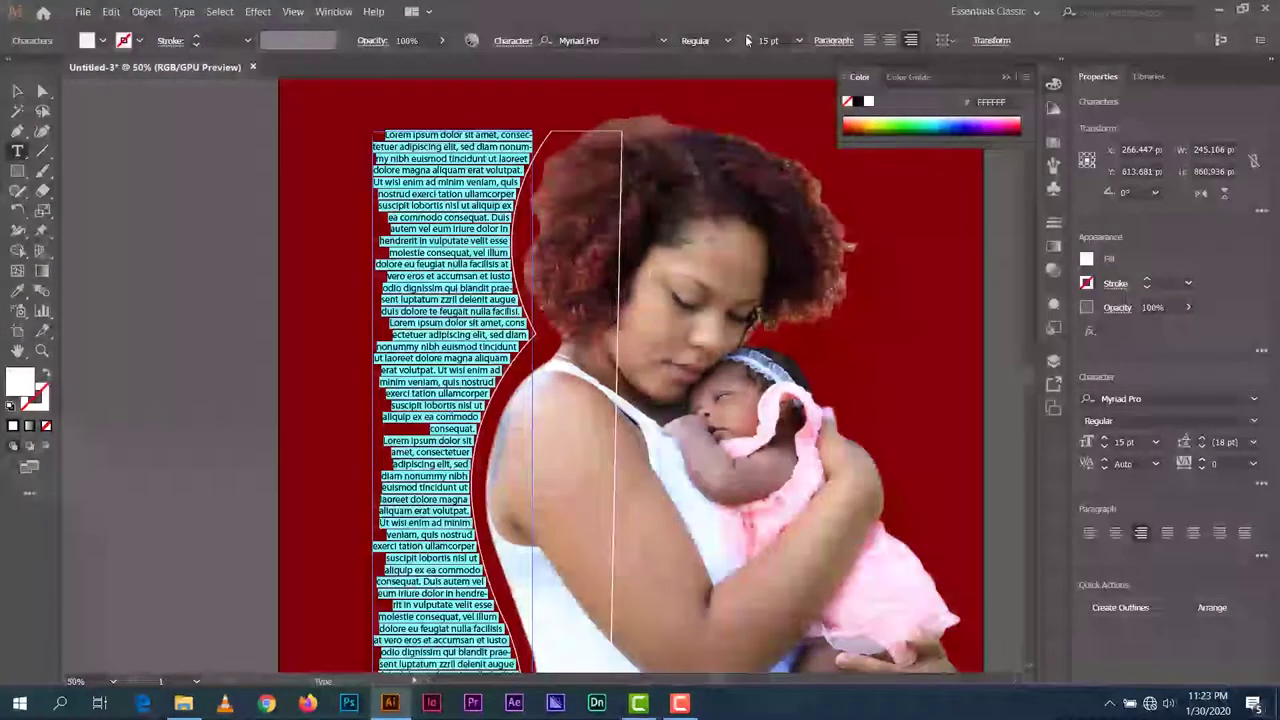
pyautogui.click(746, 40)
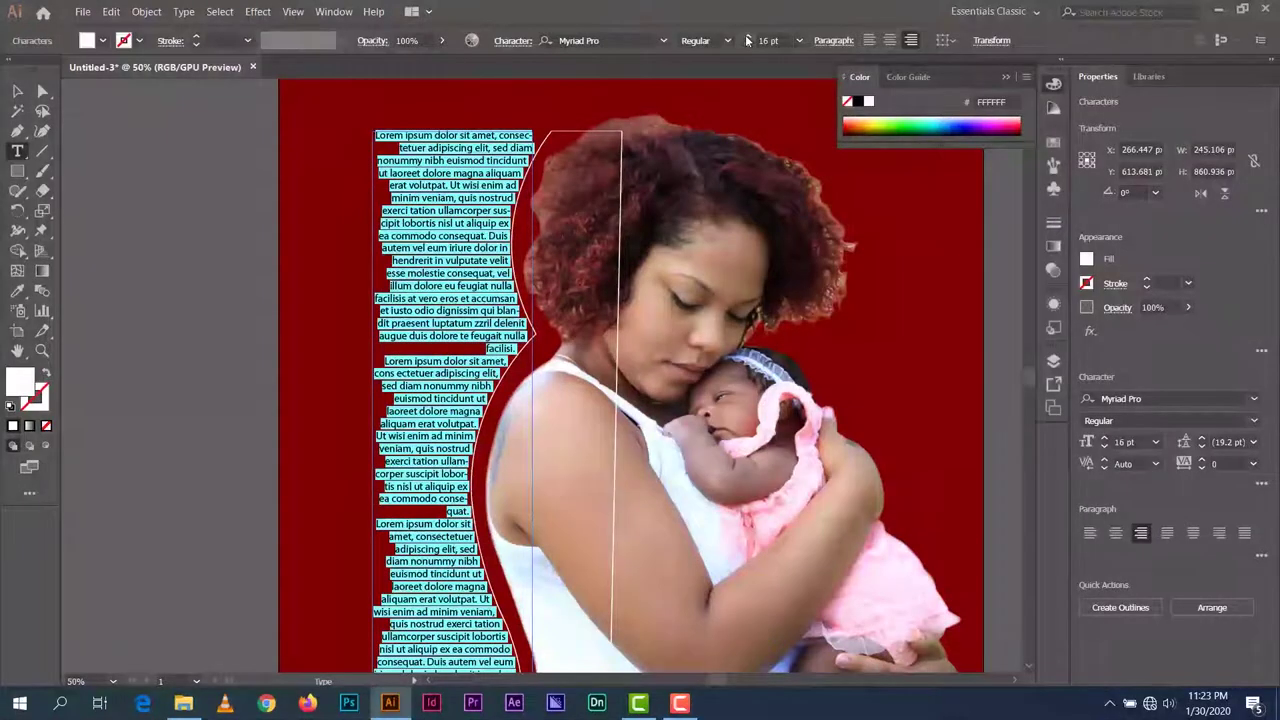
# Change the fill of all the text in the wrapped block to the CMYK Yellow swatch
pyautogui.click(414, 178)
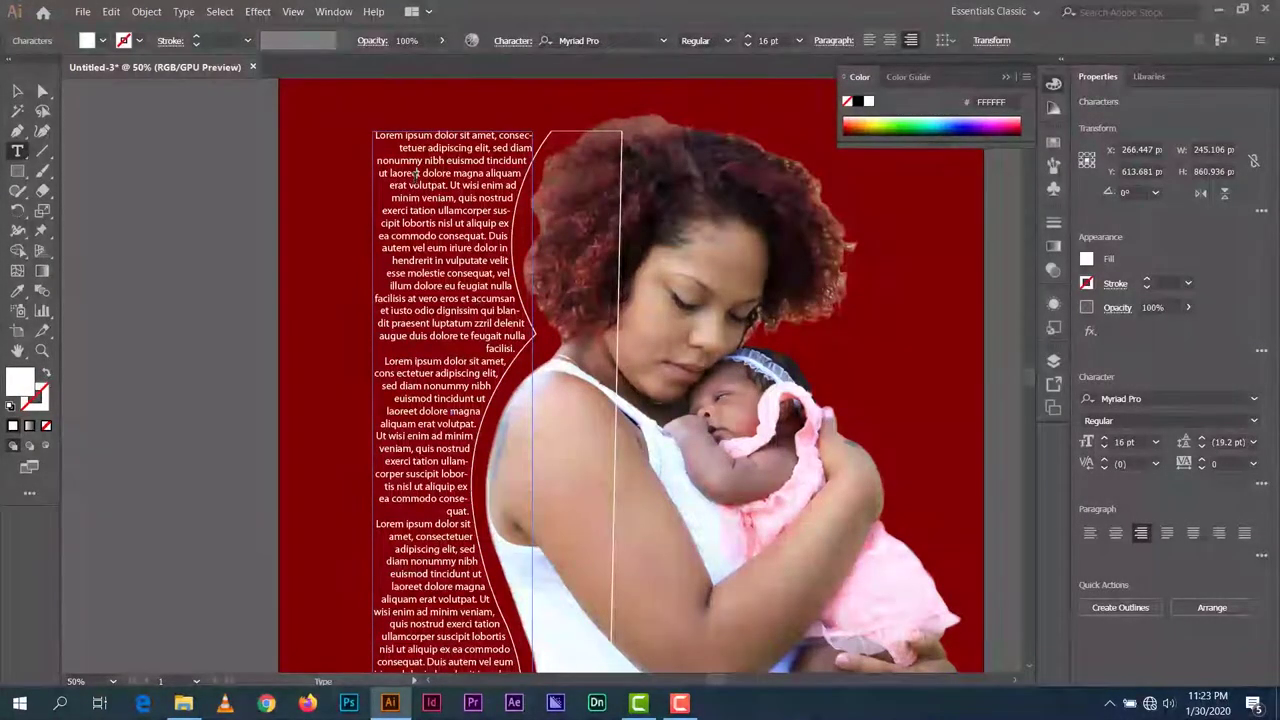
pyautogui.hotkey('ctrl', 'a')
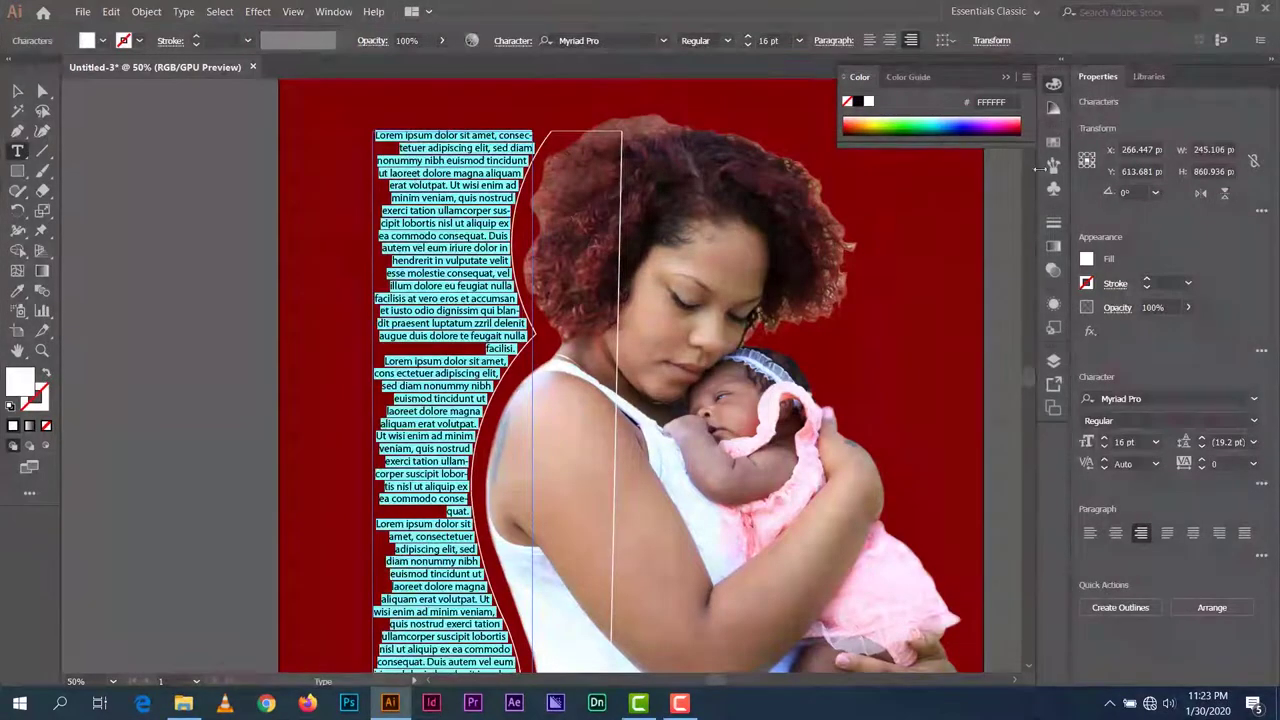
pyautogui.click(1087, 259)
pyautogui.click(962, 321)
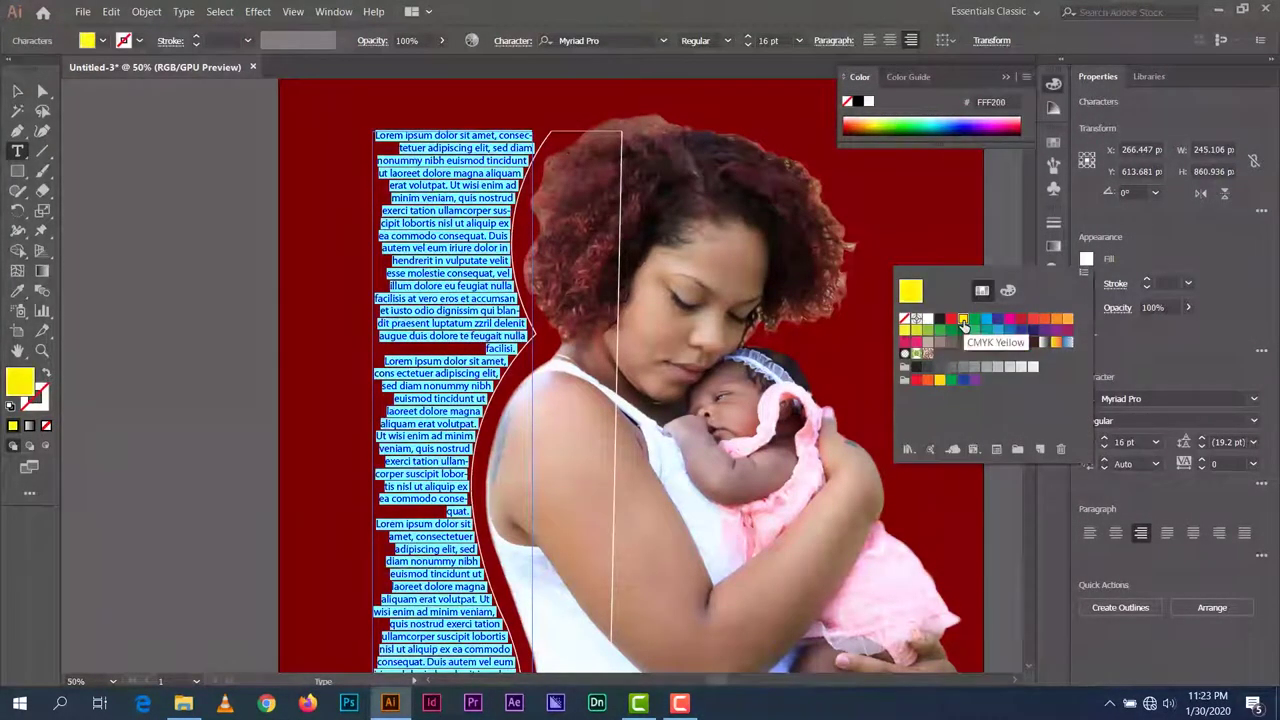
pyautogui.press('Escape')
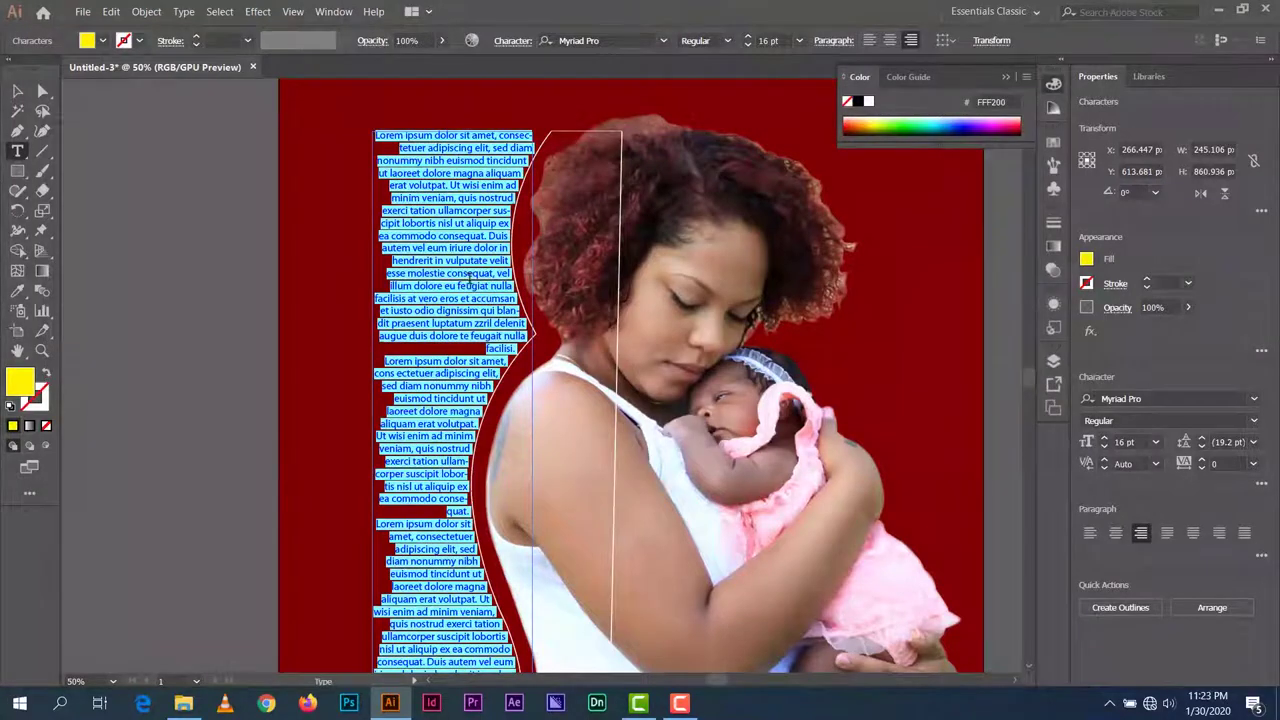
pyautogui.click(469, 276)
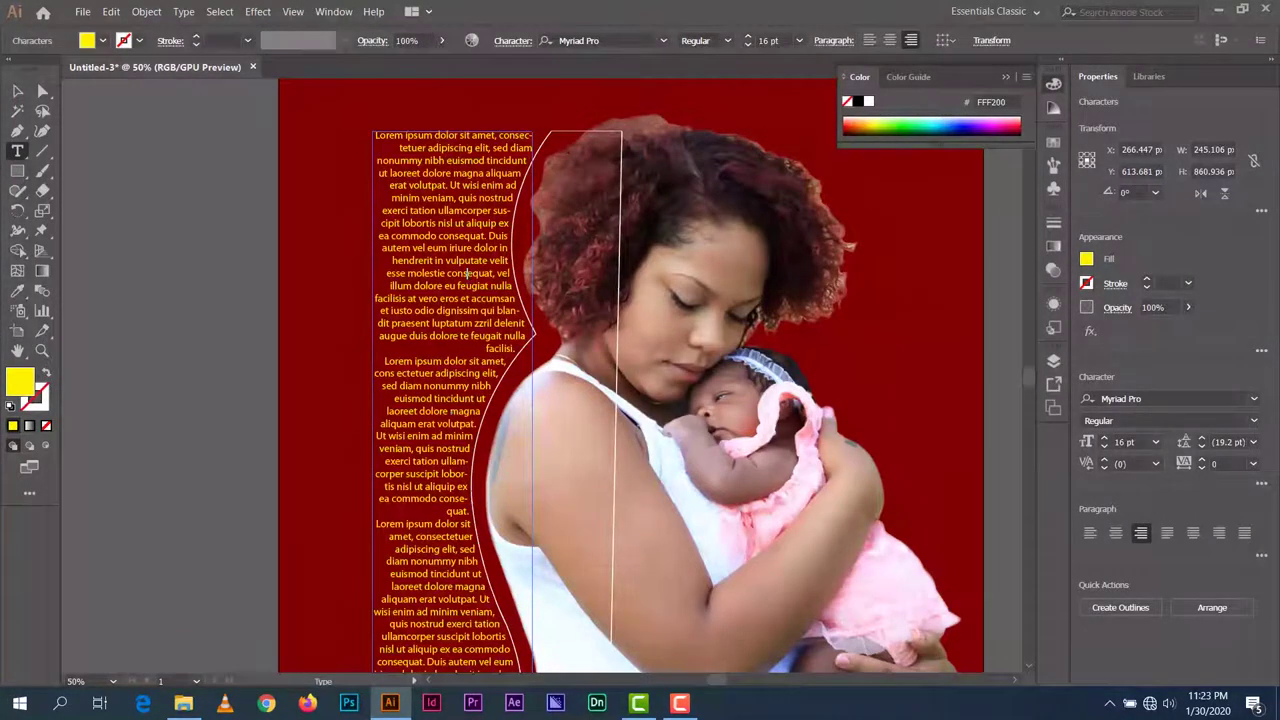
# Remove the stroke from the contour path beside the woman and deselect it
pyautogui.click(18, 91)
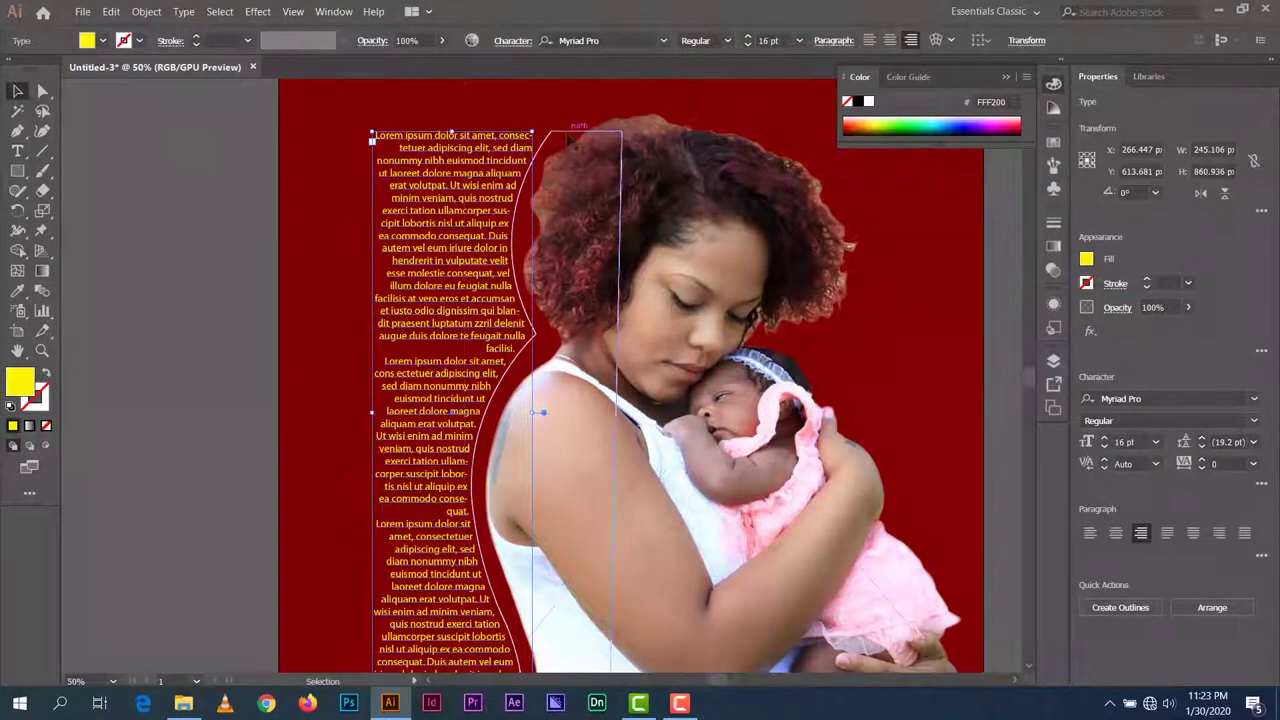
pyautogui.click(471, 133)
pyautogui.click(471, 133)
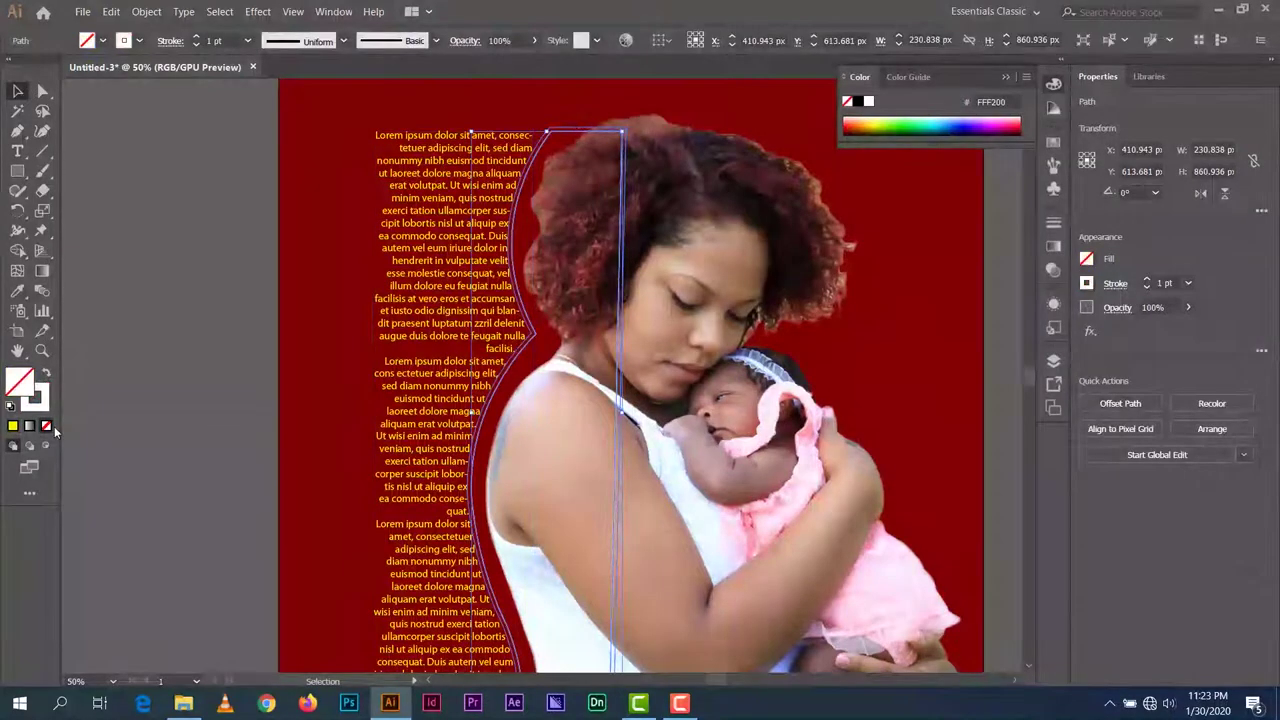
pyautogui.click(42, 397)
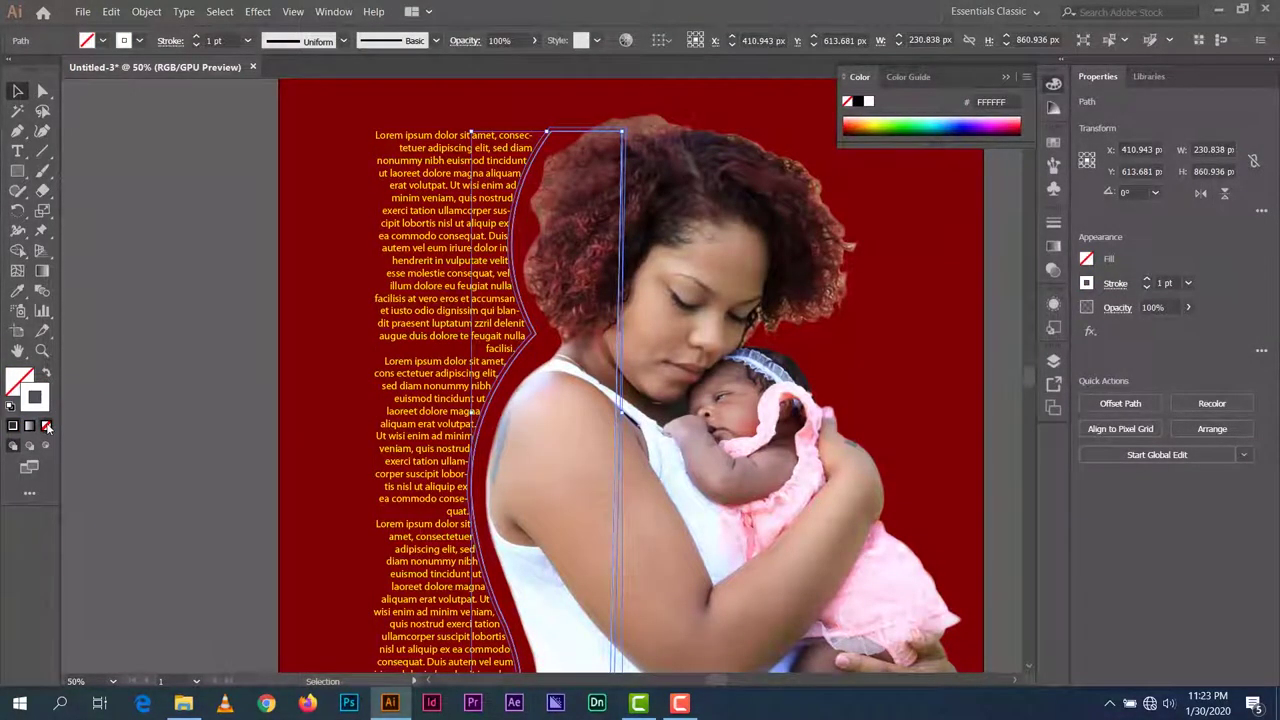
pyautogui.click(46, 426)
pyautogui.click(207, 334)
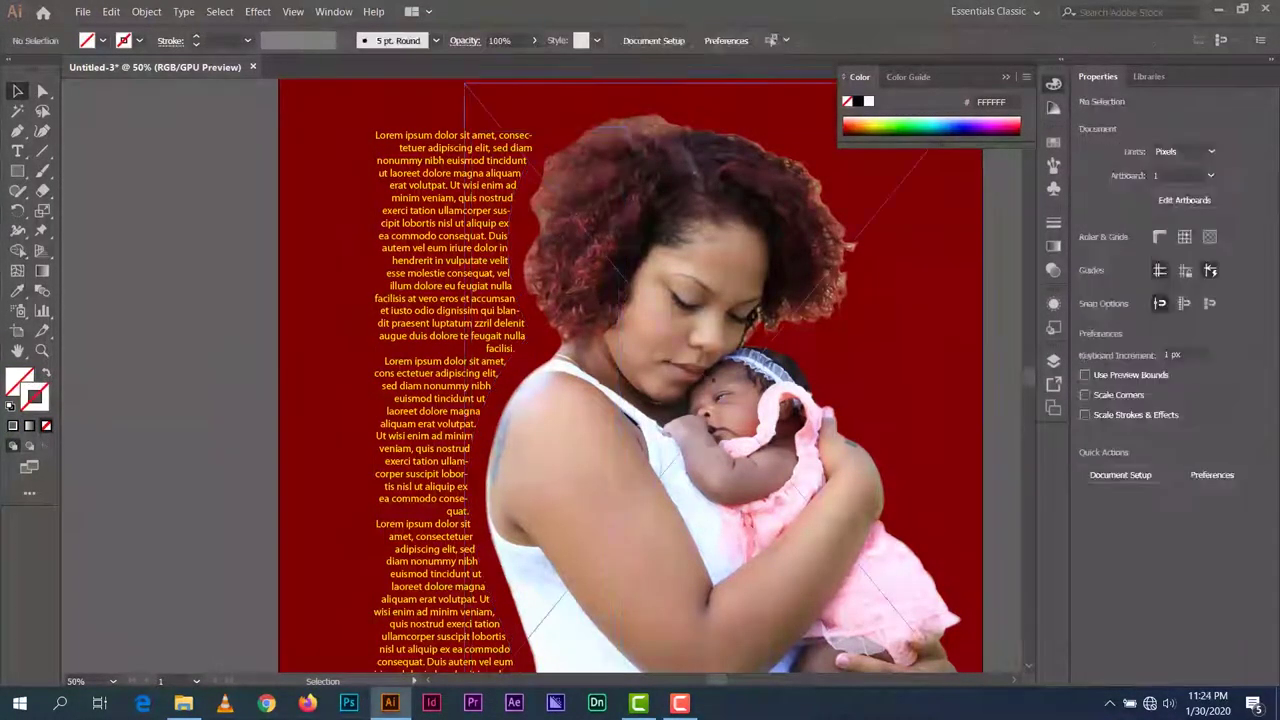
# Examine the wrapped text beside the woman on the whole artboard and collapse the floating Color panel
pyautogui.scroll(-2, 720, 347)
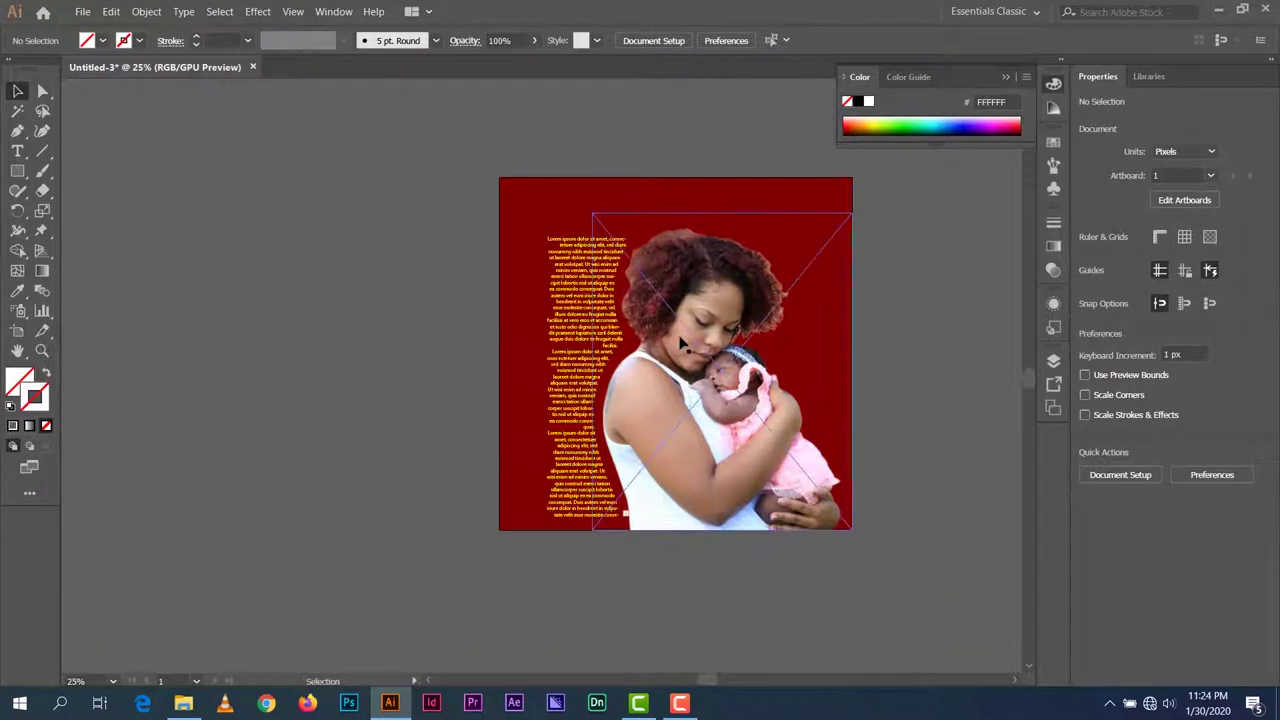
pyautogui.scroll(2, 680, 343)
pyautogui.scroll(-1, 680, 343)
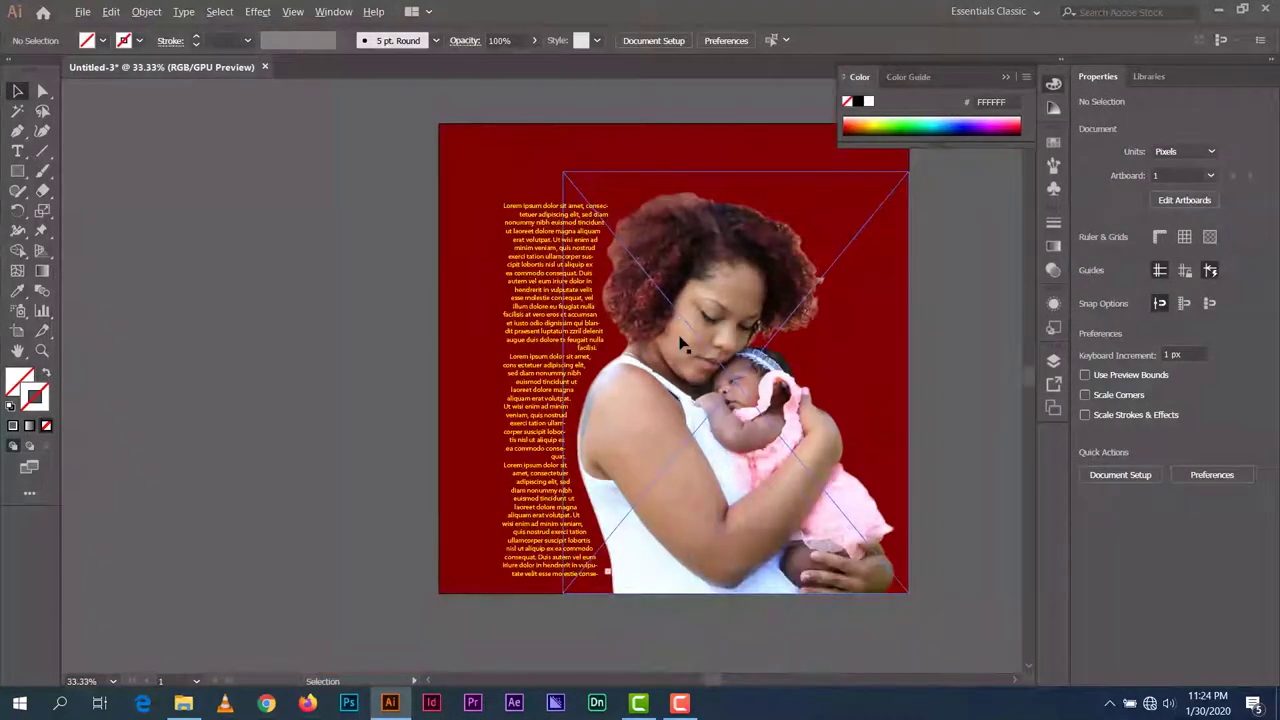
pyautogui.moveTo(781, 342); pyautogui.dragTo(658, 324)
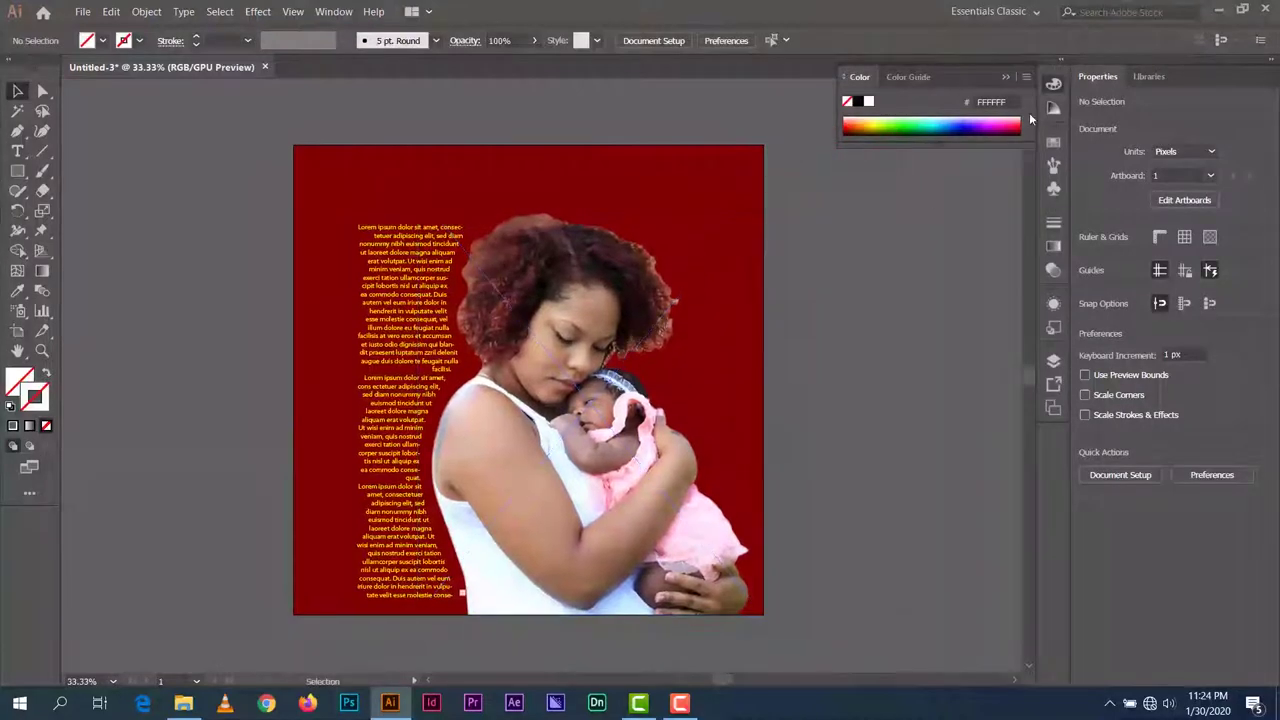
pyautogui.click(1006, 77)
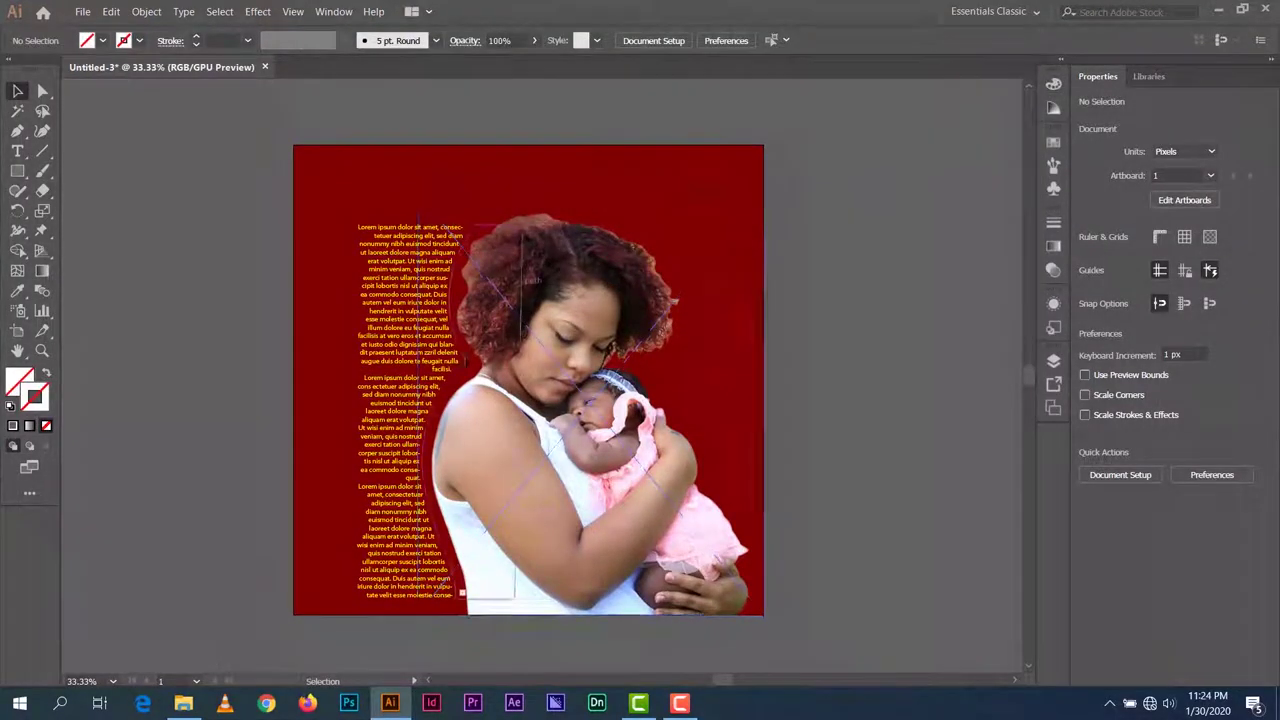